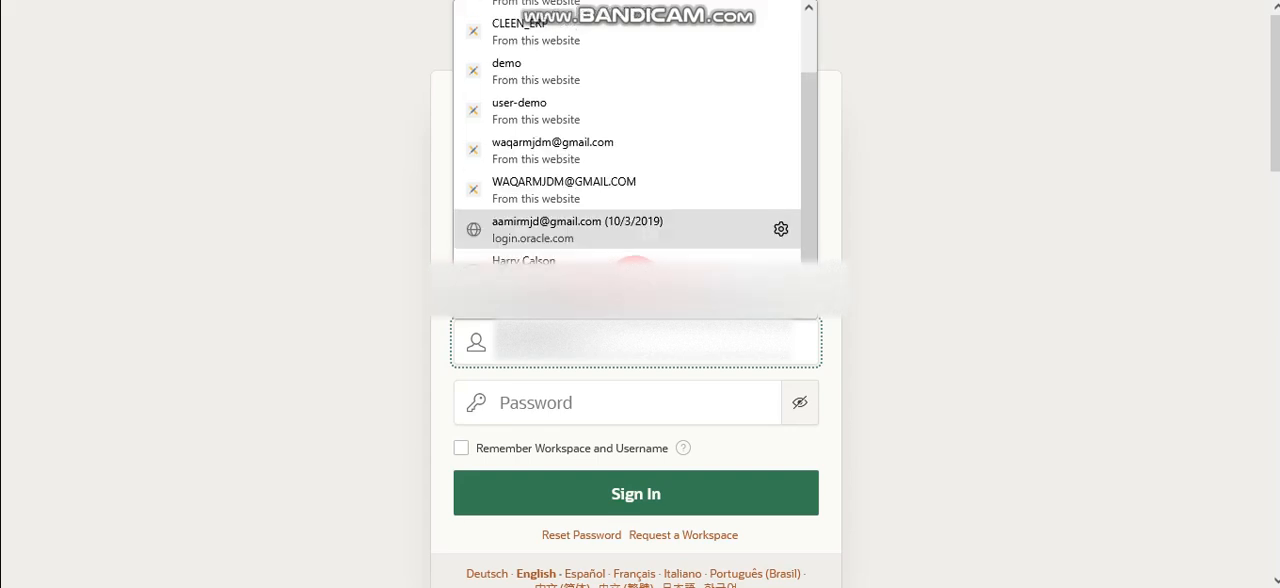
Sign in to the dummi_app workspace with the account's username and password.
left_click(634, 282)
key("Tab")
key("Tab")
key("Tab")
key("Tab")
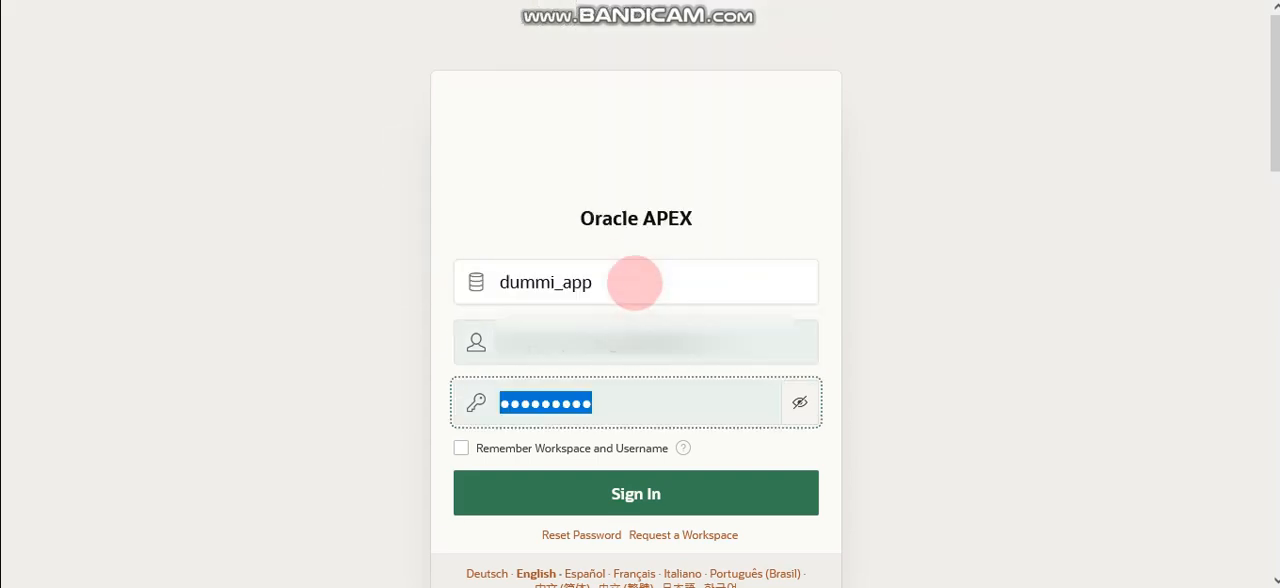
key("Return")
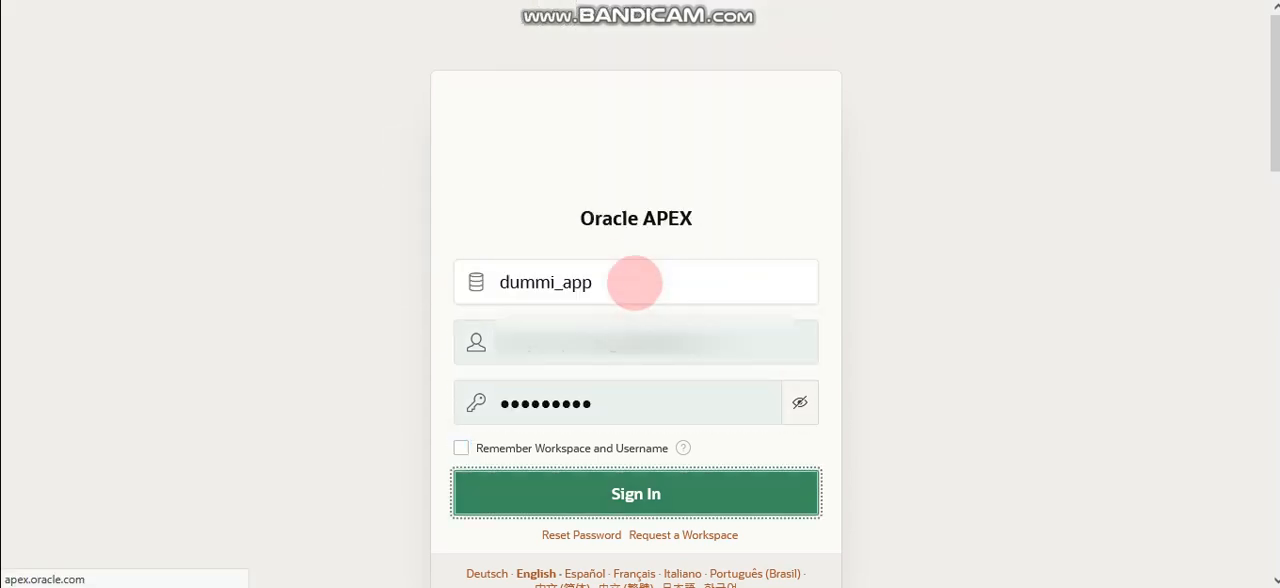
left_click(634, 478)
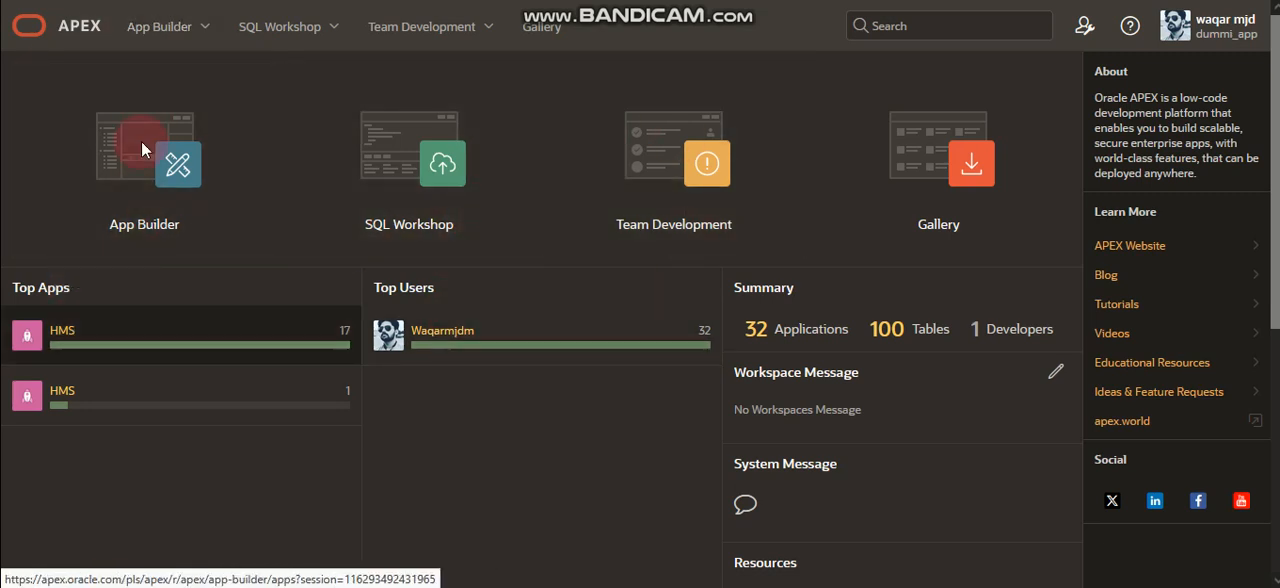
Open the HMS application 99598 in App Builder, and run it with its navigation menu expanded.
left_click(149, 30)
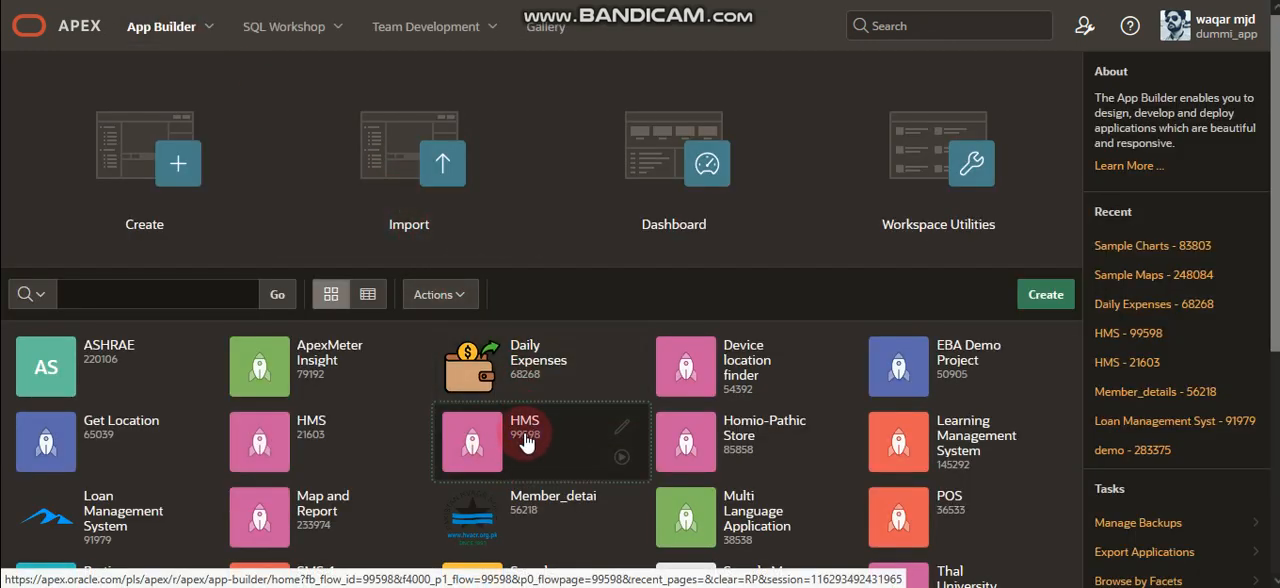
left_click(524, 440)
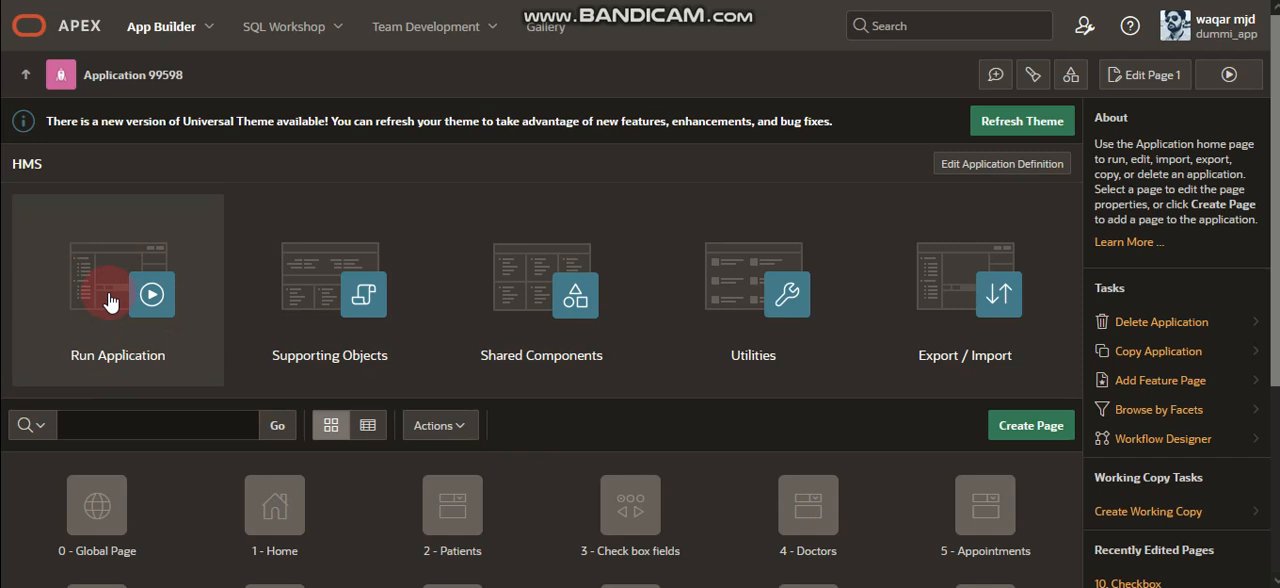
left_click(109, 302)
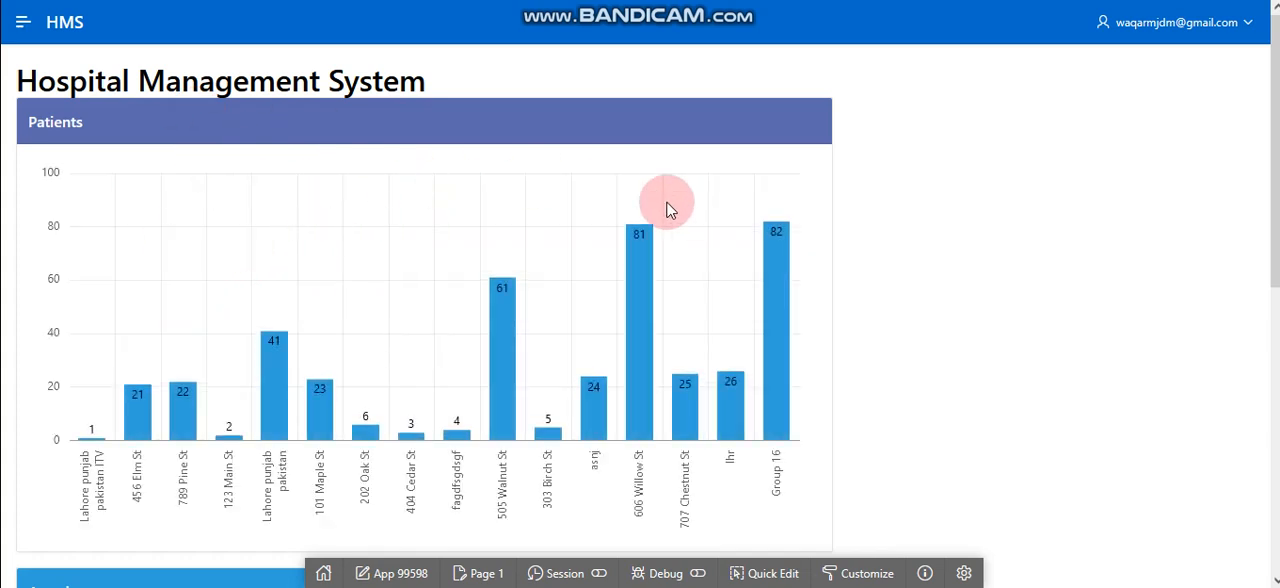
left_click(18, 36)
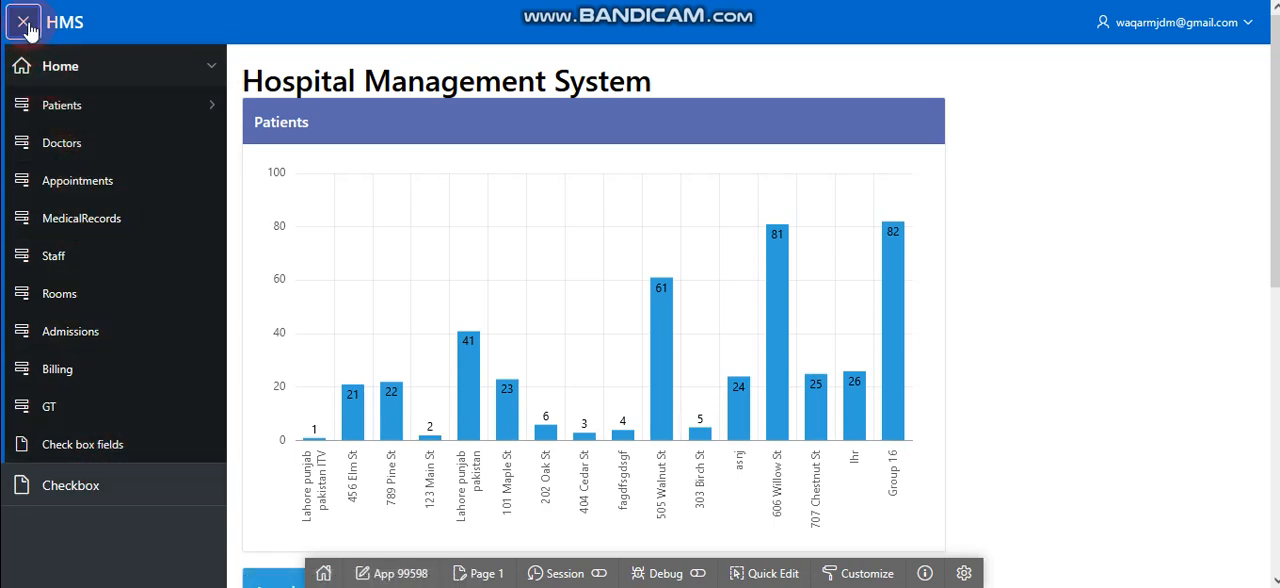
Open the Home page of HMS for editing and start creating a new page.
left_click(485, 573)
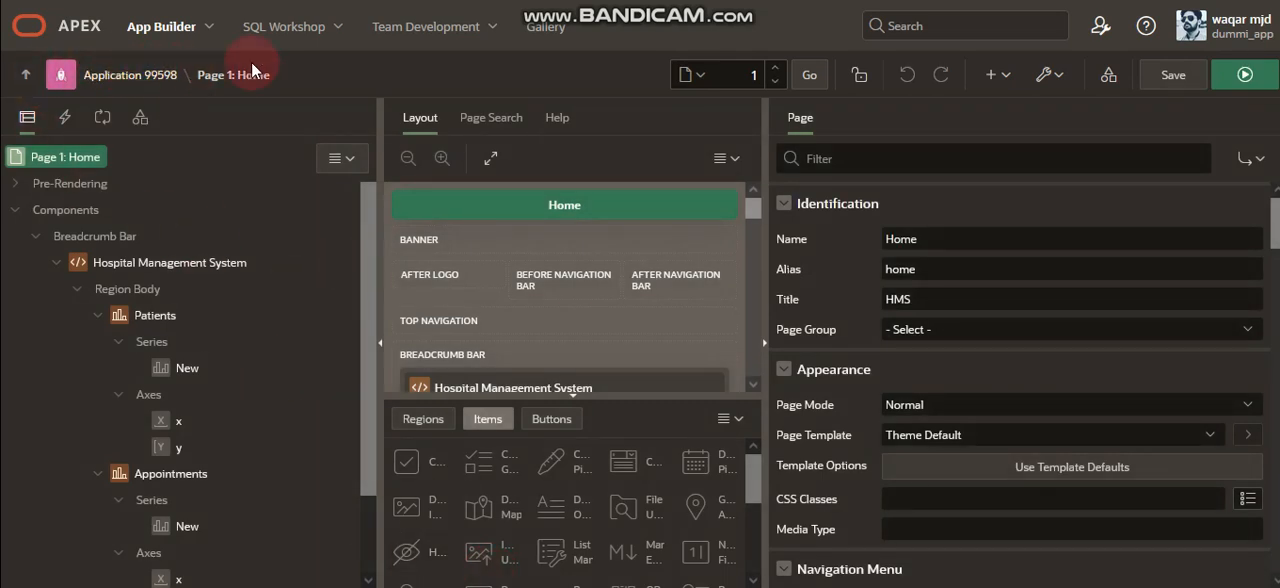
left_click_drag(274, 75, 88, 97)
left_click(340, 83)
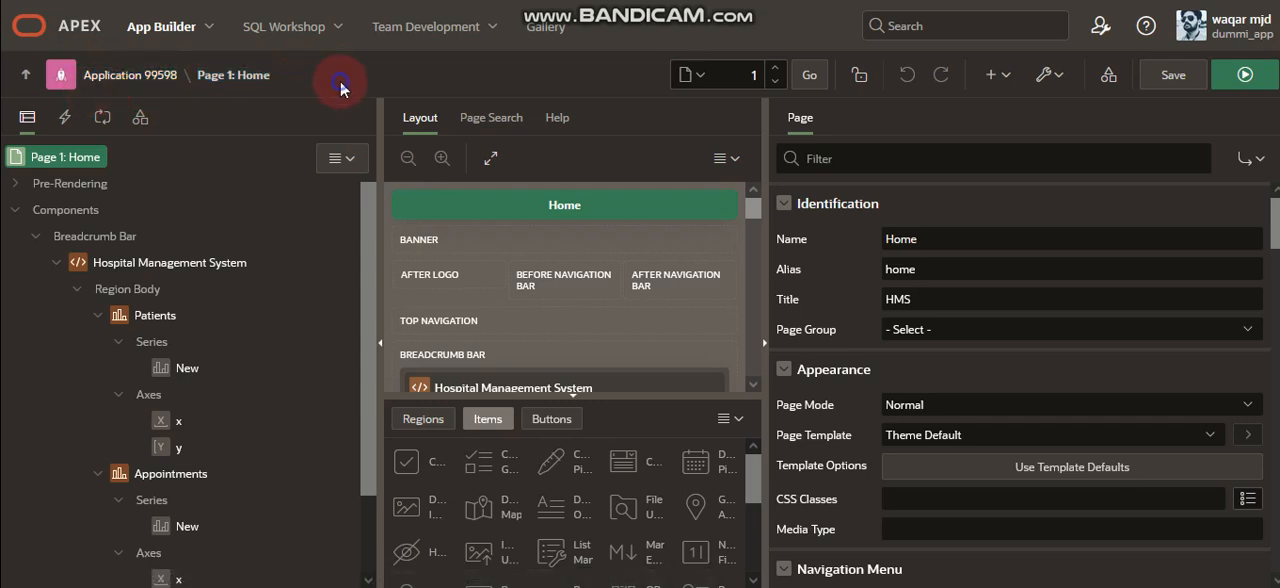
left_click(1000, 76)
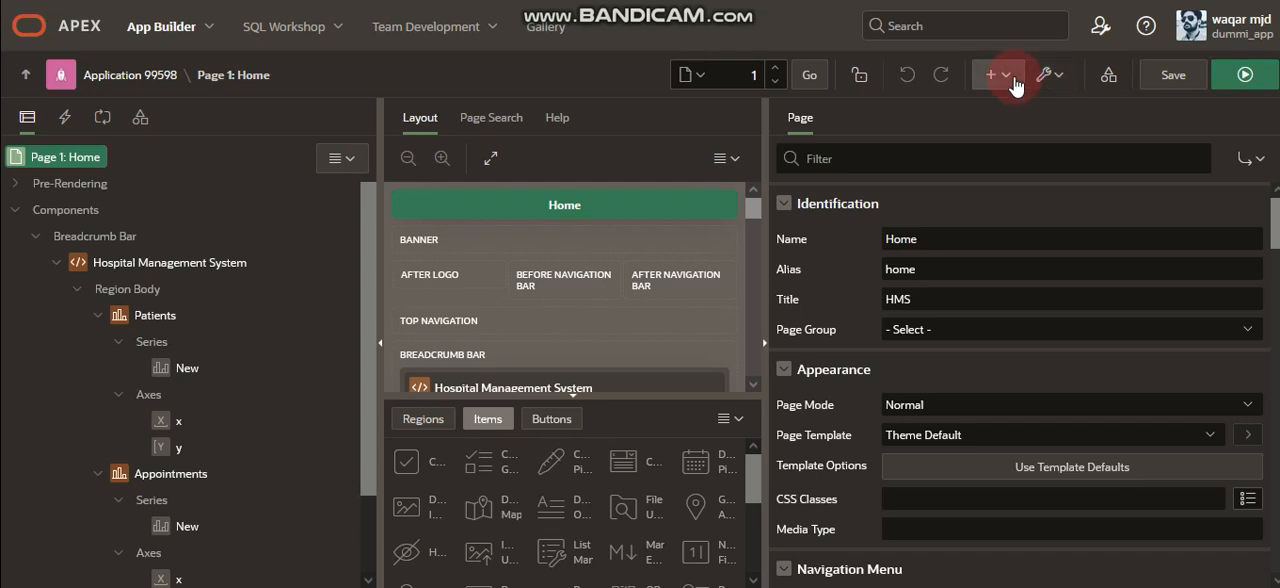
left_click(995, 74)
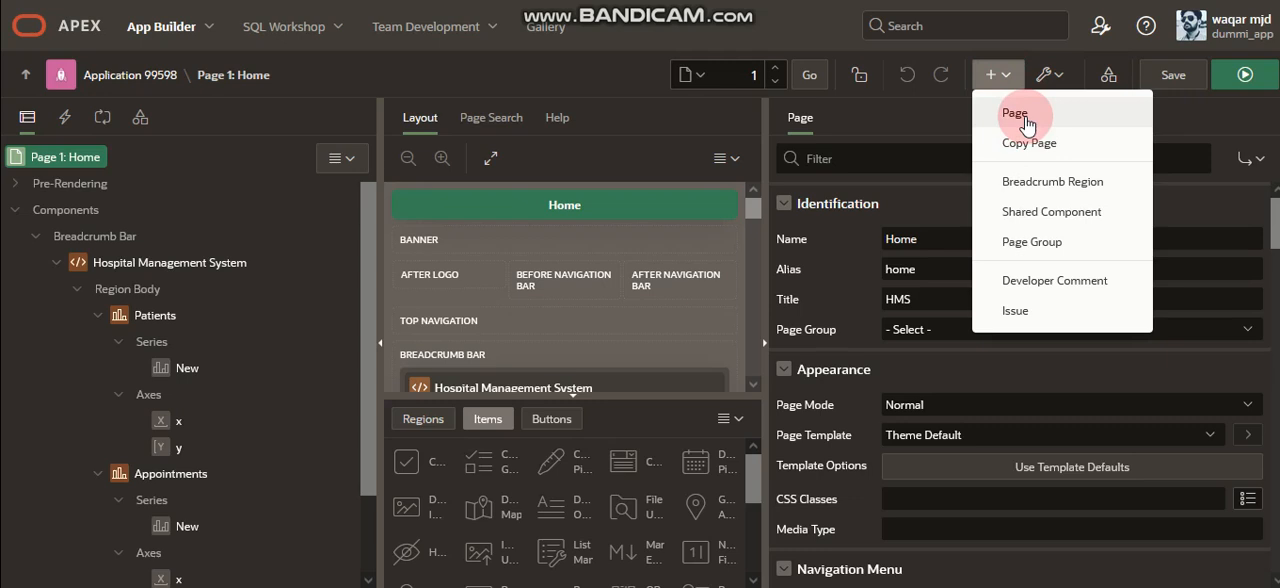
left_click(1027, 126)
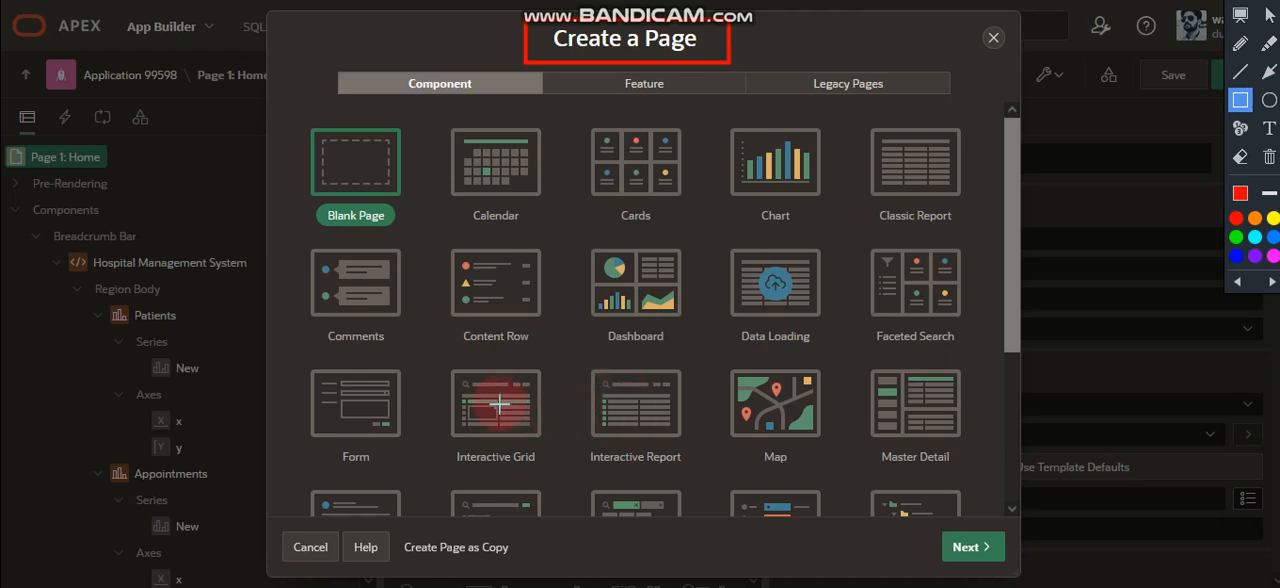
mouse_move(571, 352)
left_mouse_down()
mouse_move(691, 443)
mouse_move(710, 481)
left_mouse_up()
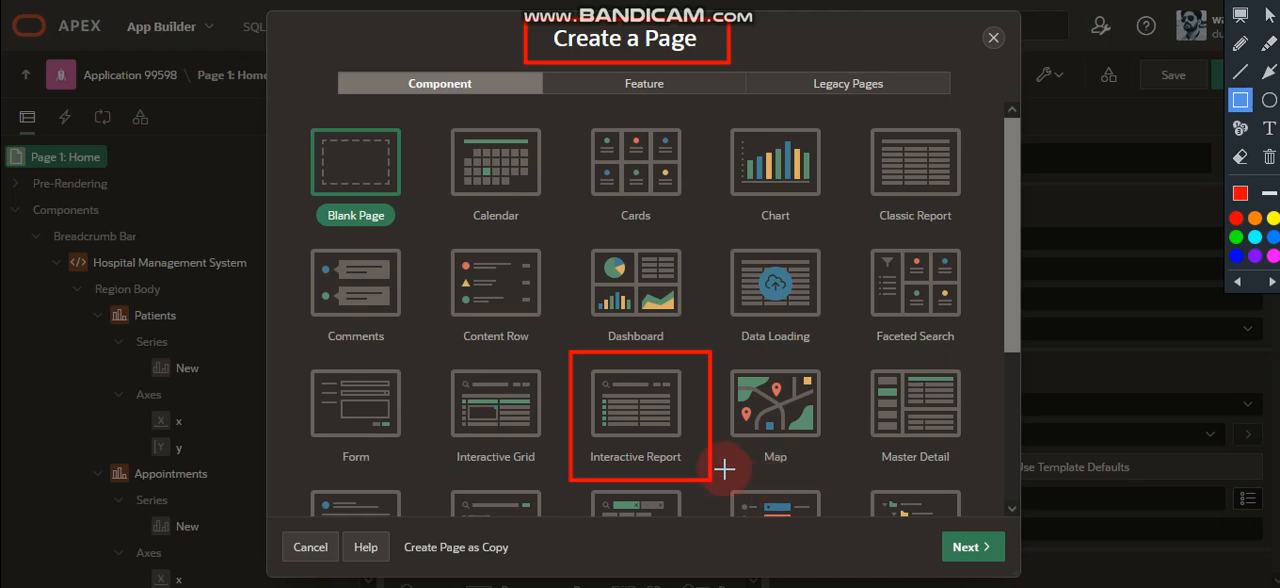
left_click_drag(922, 517, 1023, 573)
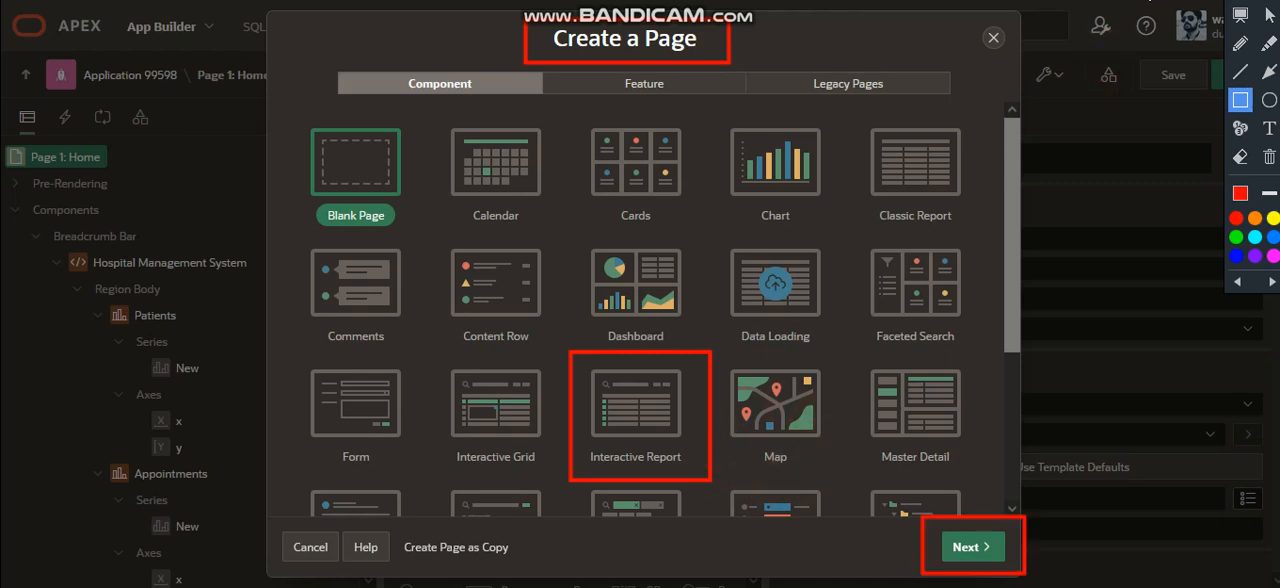
left_click(1070, 171)
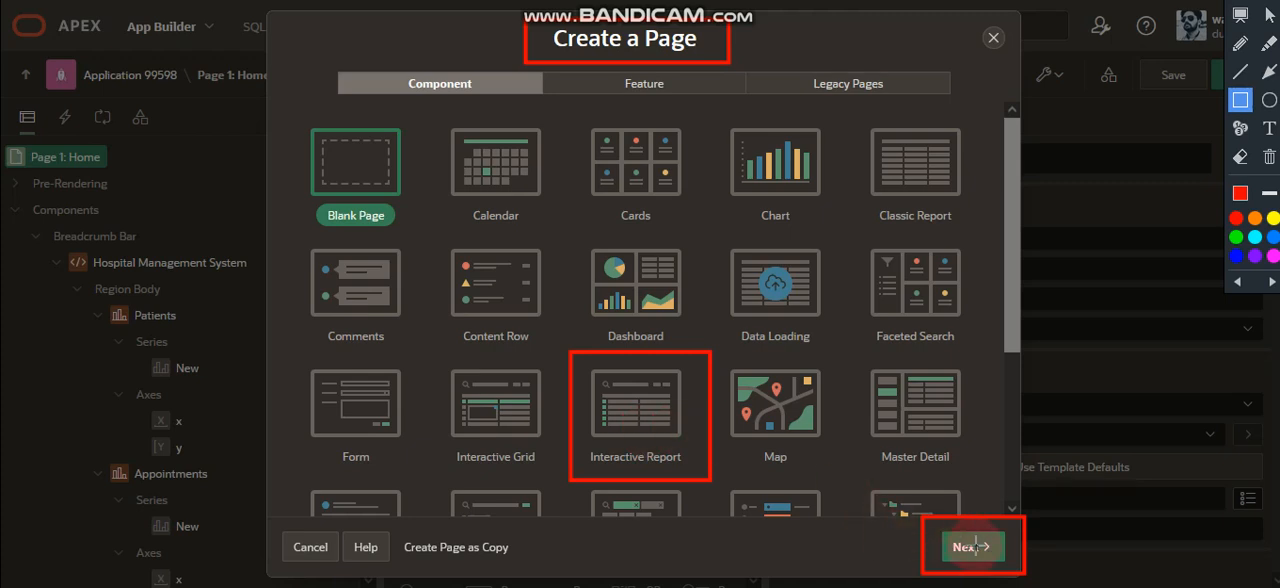
left_click(1155, 0)
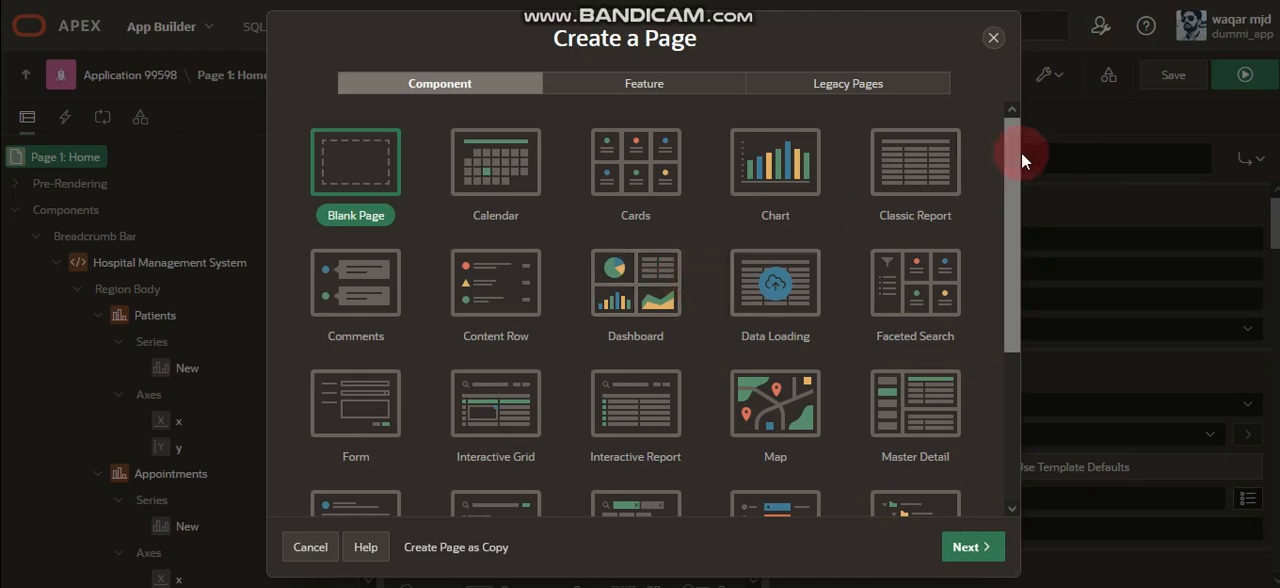
Try to continue the page creation with Interactive Report as the component.
left_click(608, 410)
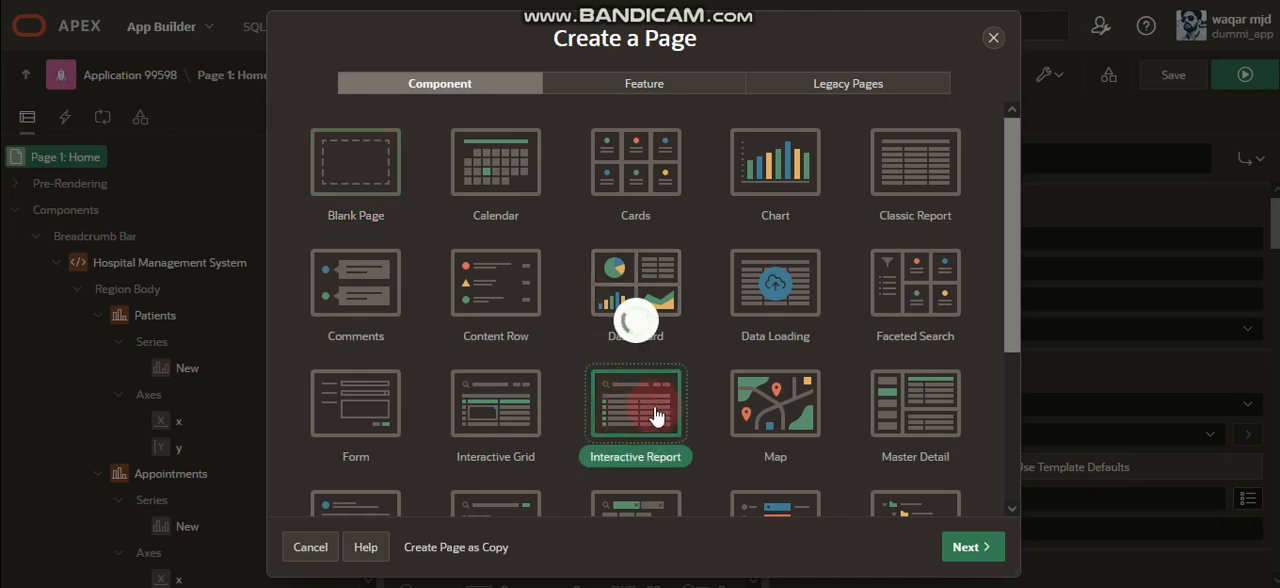
left_click(978, 548)
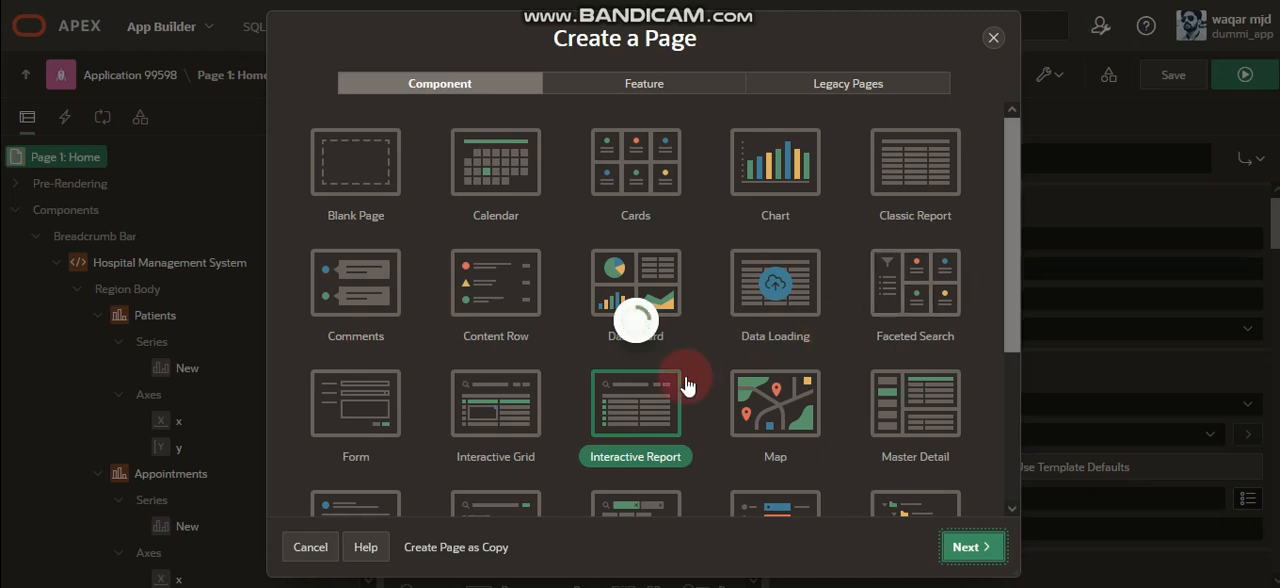
left_click(652, 402)
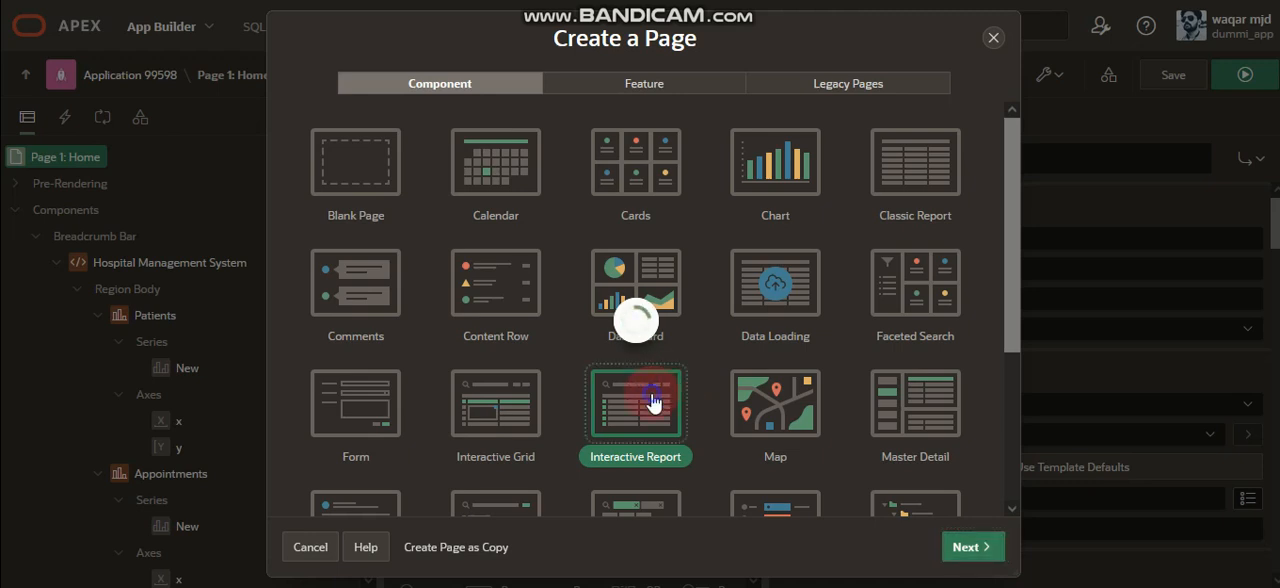
left_click(968, 546)
left_click(968, 546)
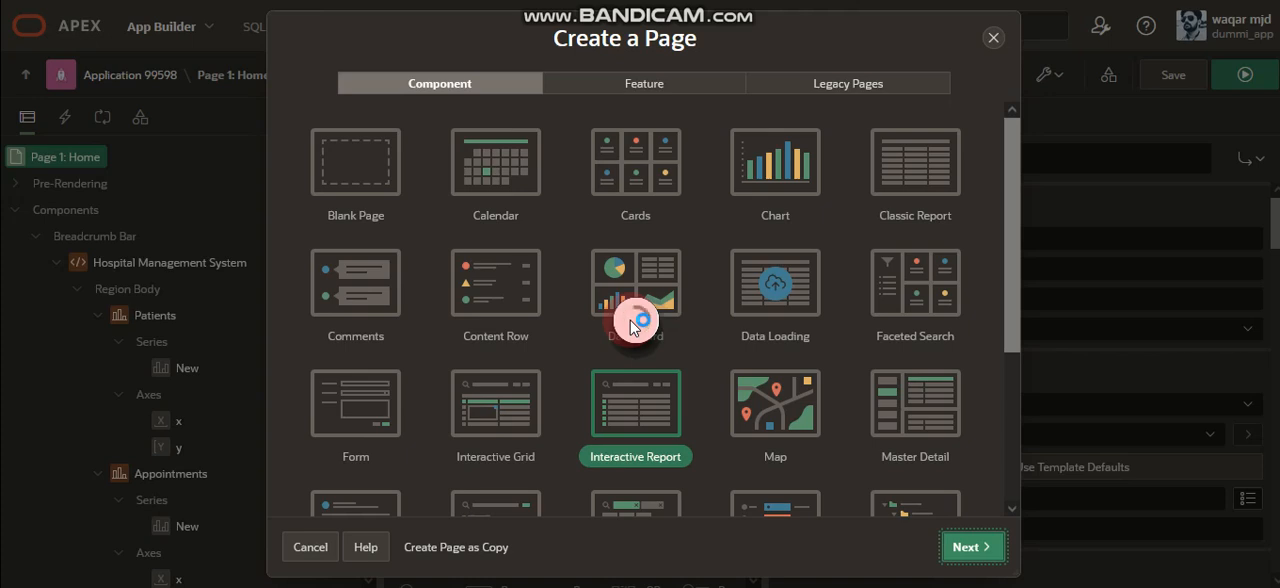
Check the Wi-Fi connection and proceed to the page definition for an Interactive Report page.
left_click(1118, 587)
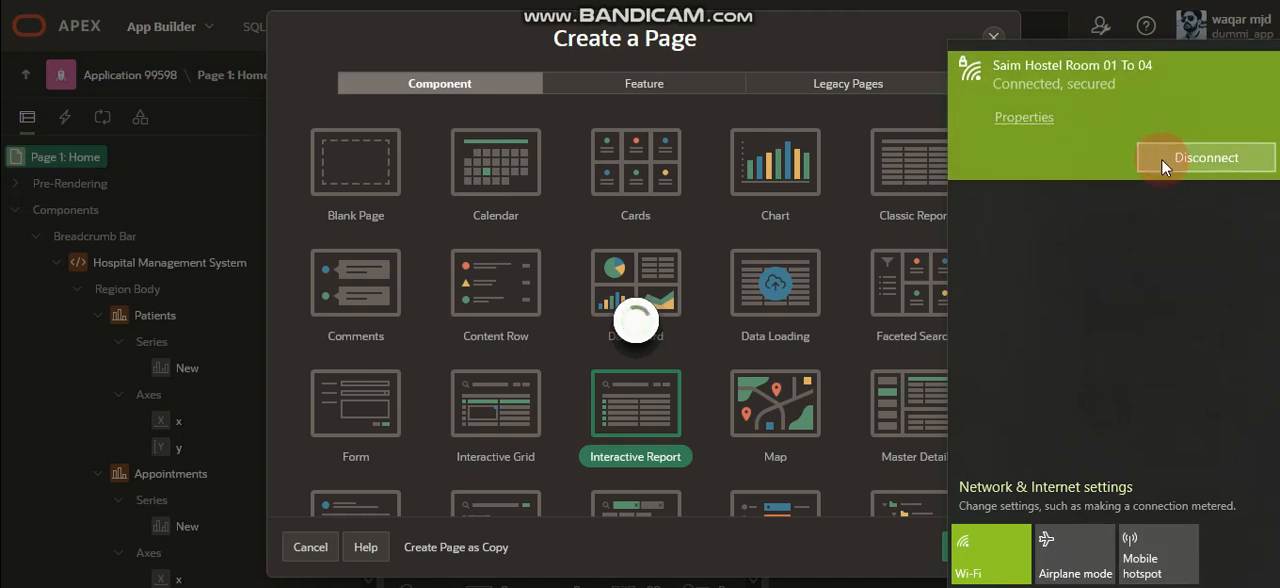
left_click(1118, 587)
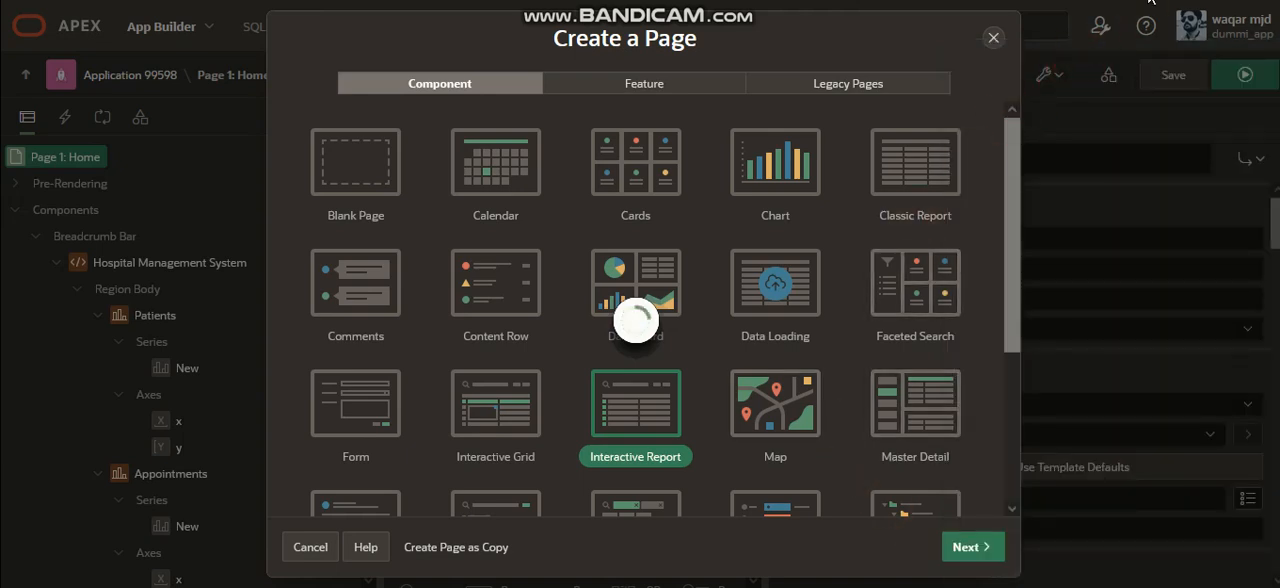
left_click(623, 398)
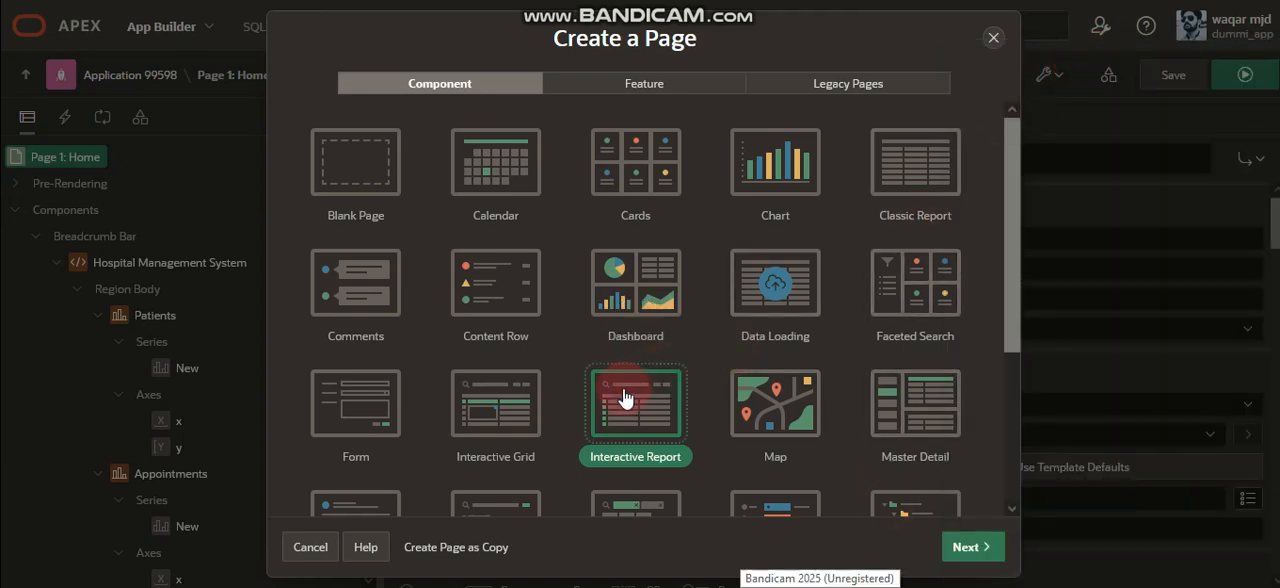
left_click(955, 540)
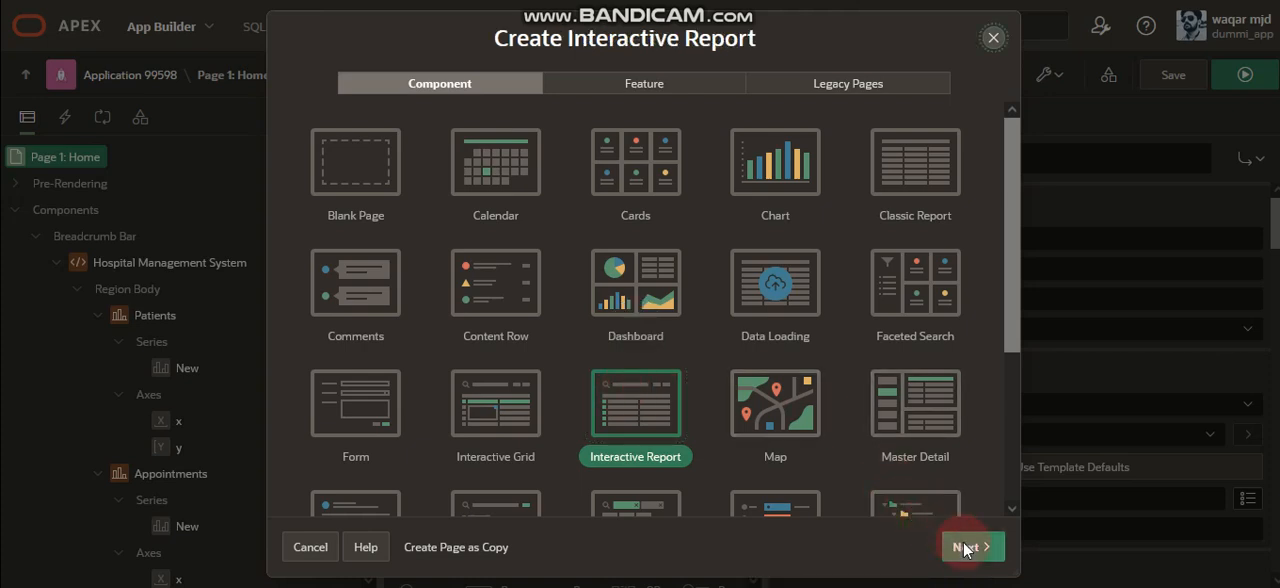
Name the new interactive report page Patients Details.
left_click(577, 192)
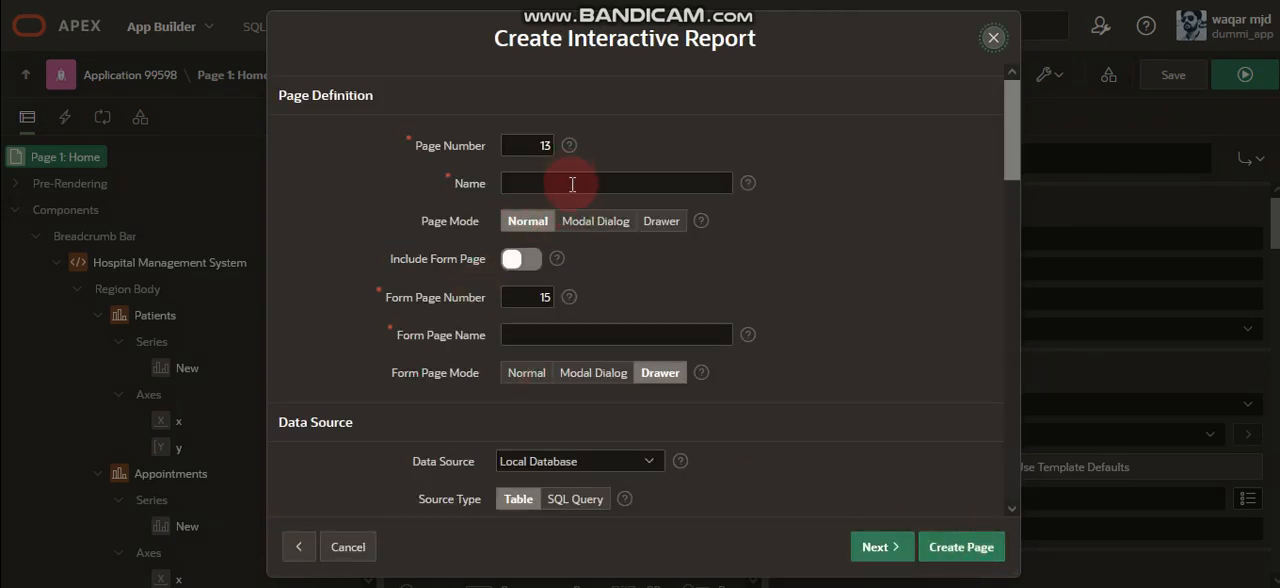
left_click(1120, 26)
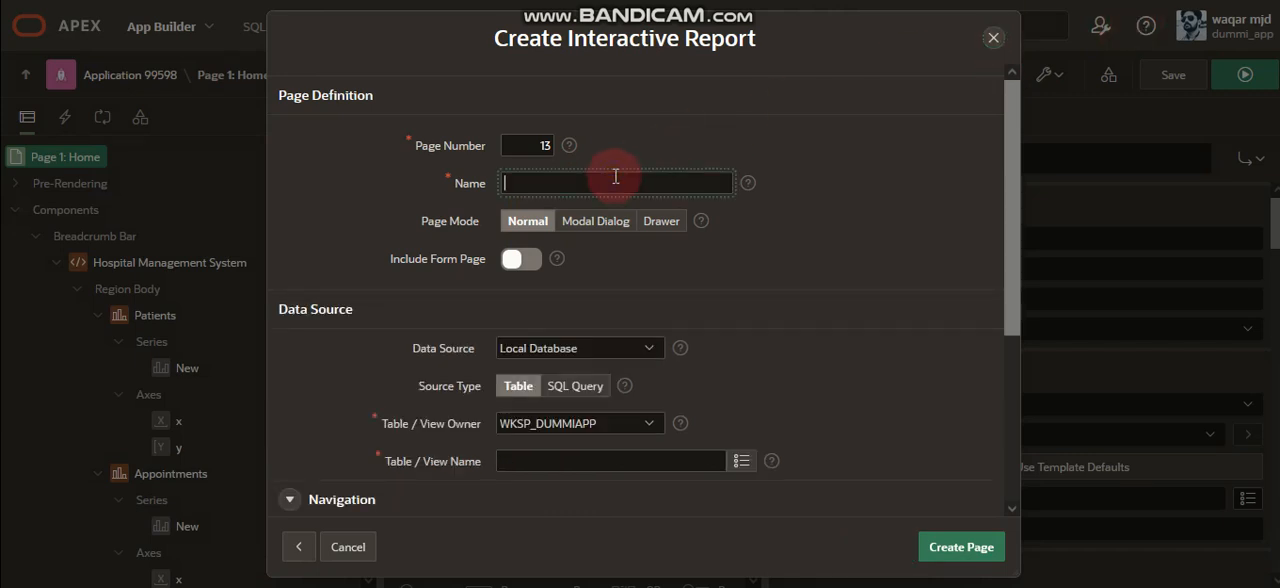
type("HMS_PATIENTS")
key("BackSpace")
key("BackSpace")
key("BackSpace")
key("BackSpace")
key("BackSpace")
key("BackSpace")
key("BackSpace")
key("BackSpace")
key("BackSpace")
key("BackSpace")
key("BackSpace")
key("BackSpace")
type("Patients")
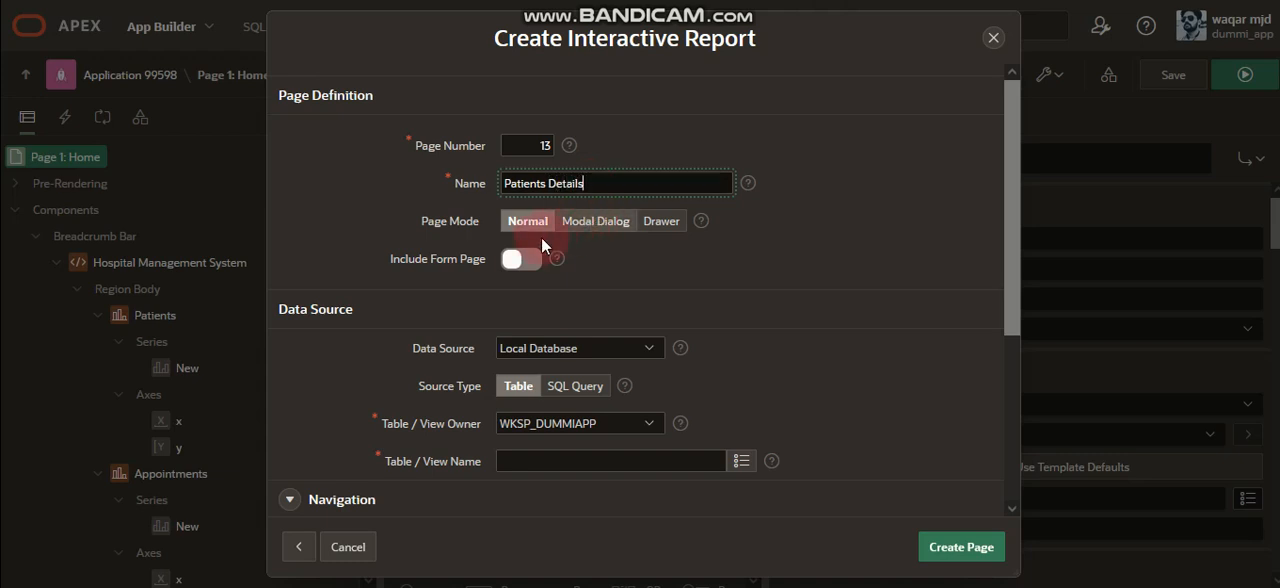
Include a form page named Patients Entry and set its form page mode to Modal Dialog.
left_click(527, 262)
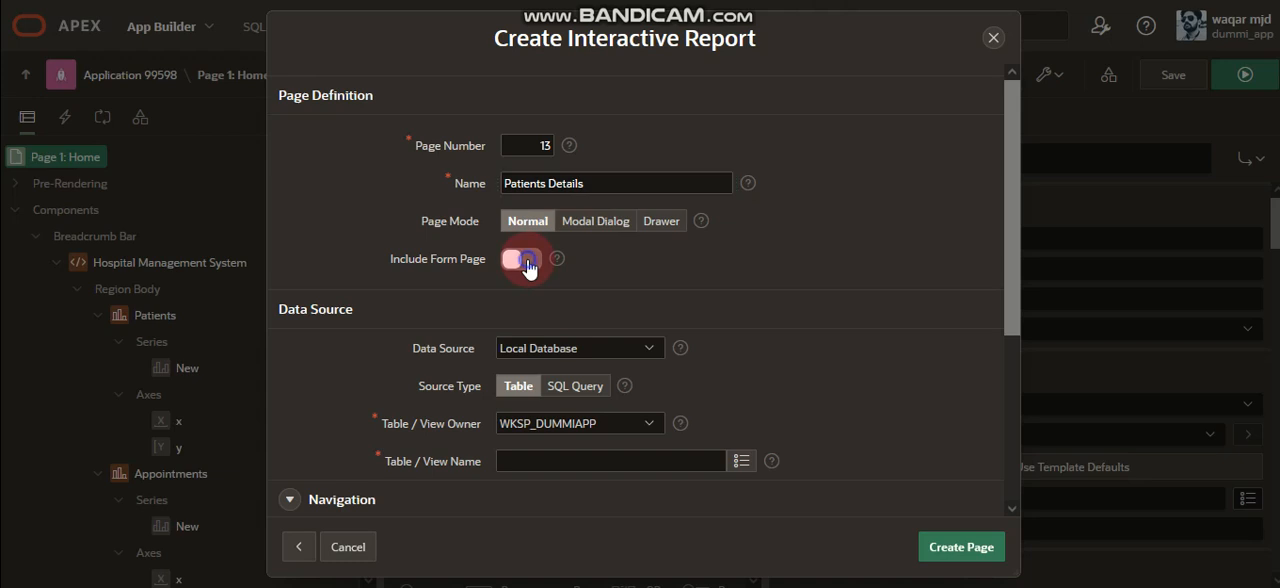
left_click(519, 262)
left_click(518, 262)
left_click(518, 262)
left_click(518, 260)
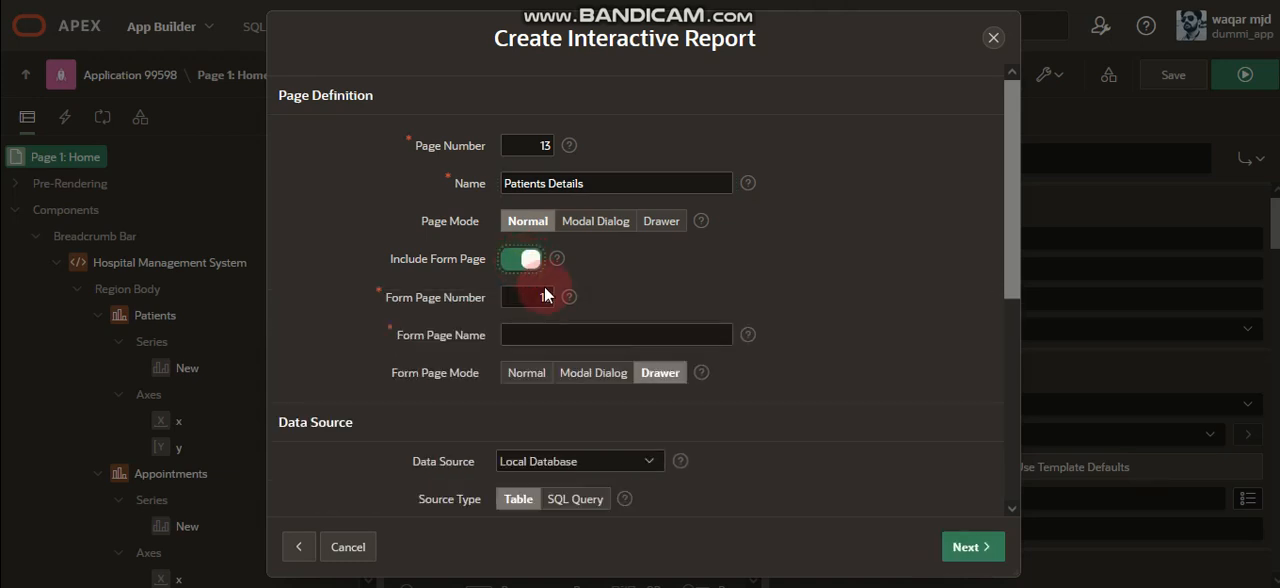
left_click(564, 335)
type("Patients Entry")
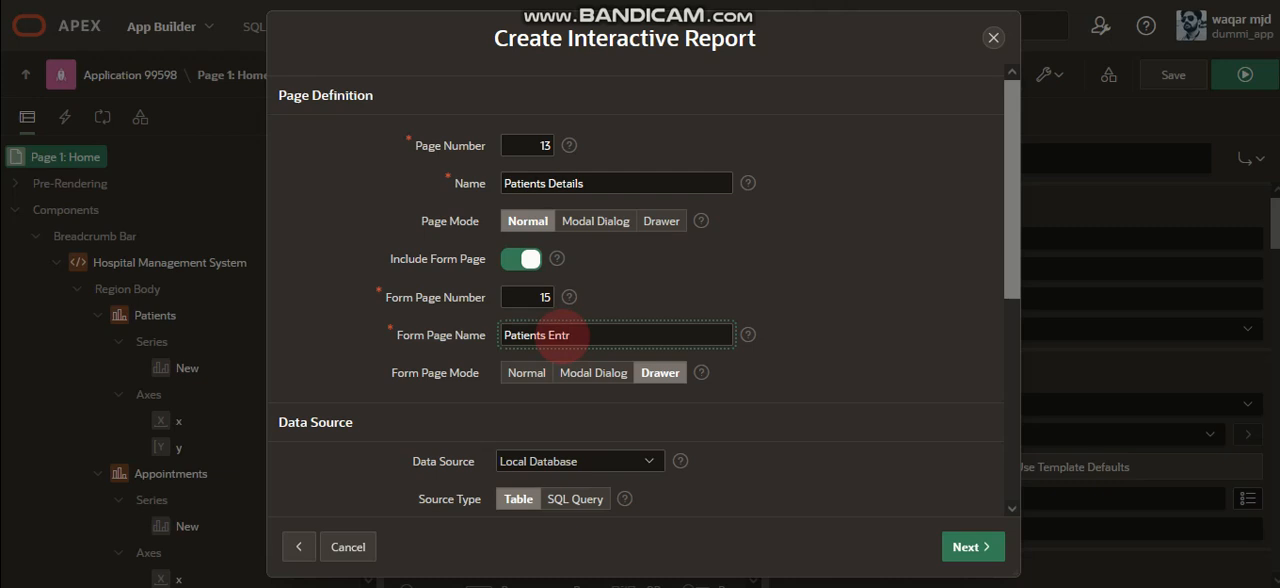
left_click(588, 375)
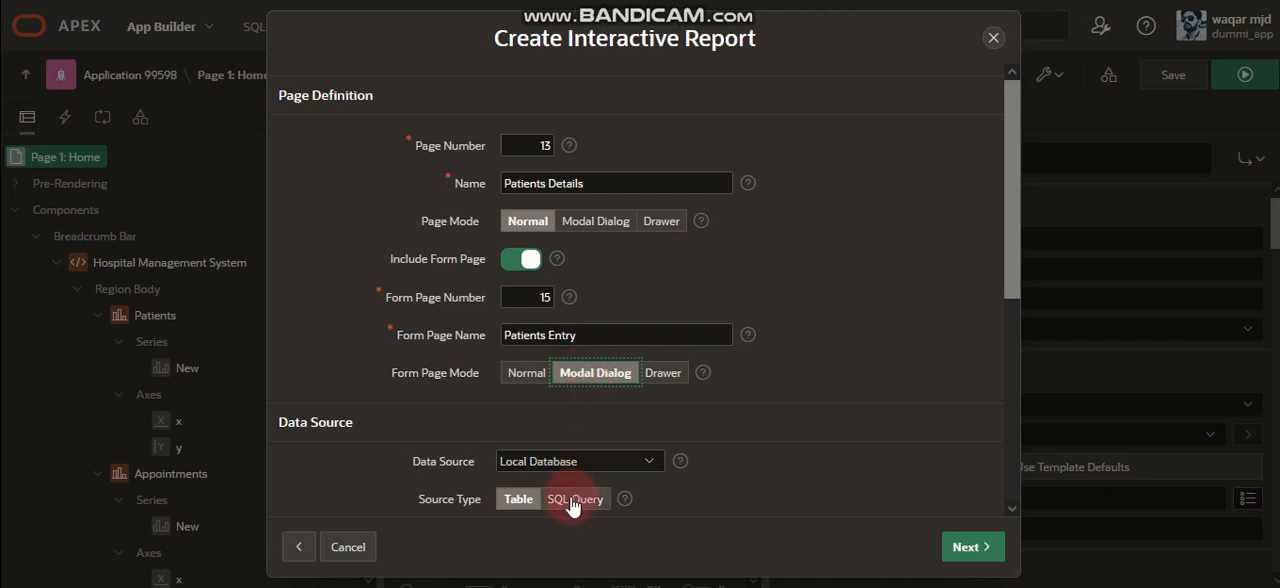
Select the HMS_PATIENTS table as the report's data source and turn off Use Breadcrumb.
left_click_drag(1010, 229, 971, 366)
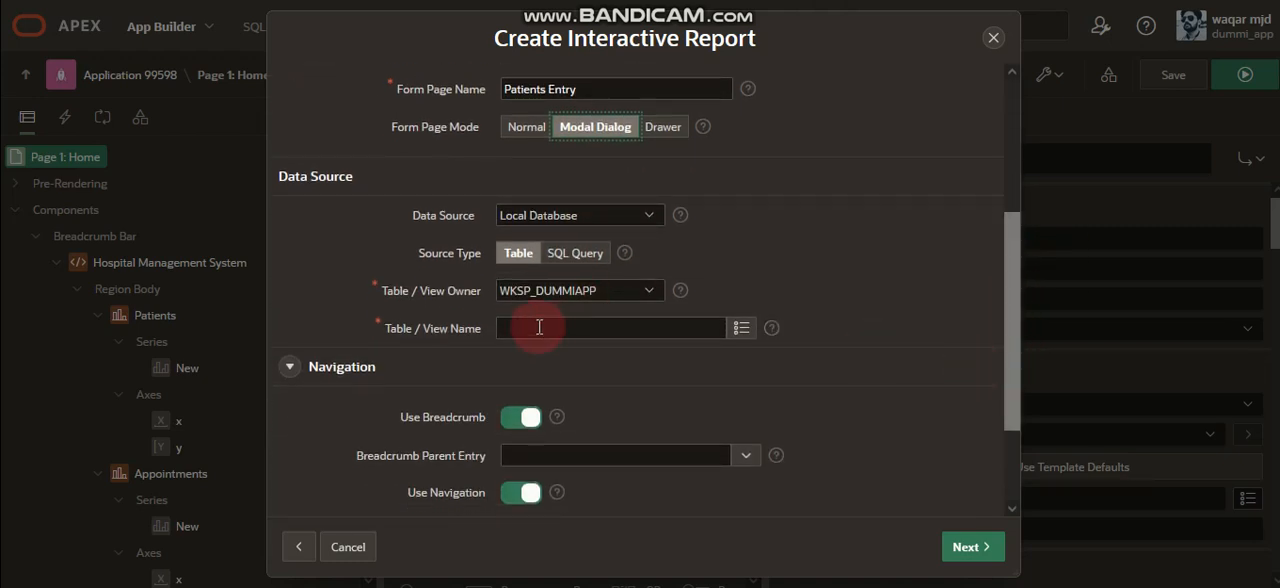
left_click(380, 329)
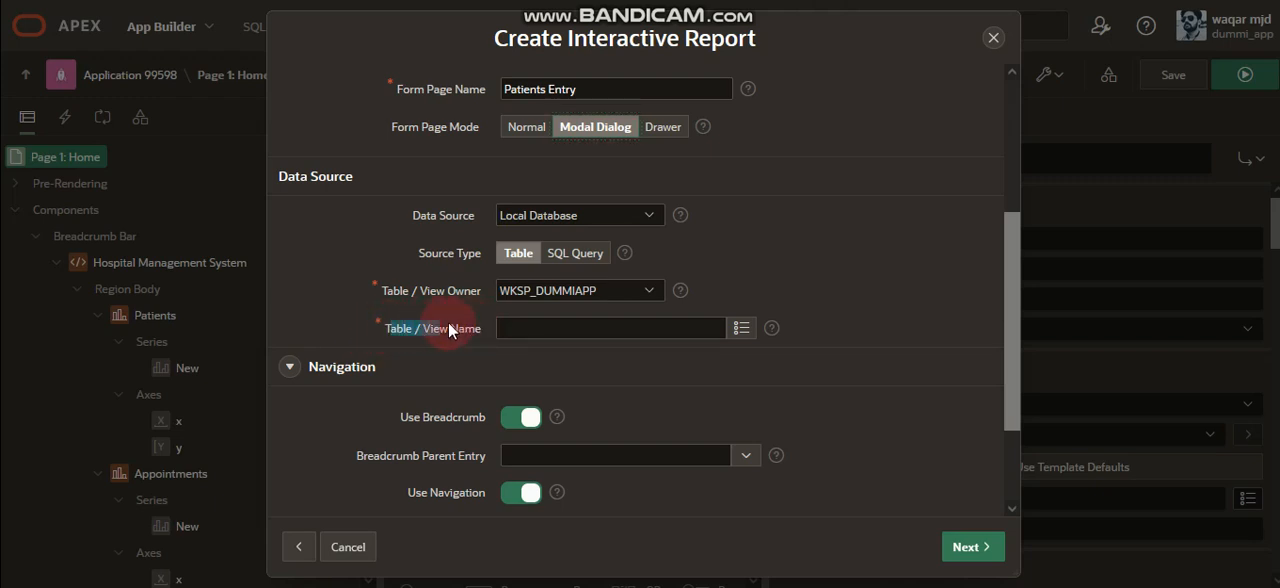
left_click(558, 329)
type("HMS_PATIENTS")
left_click(742, 329)
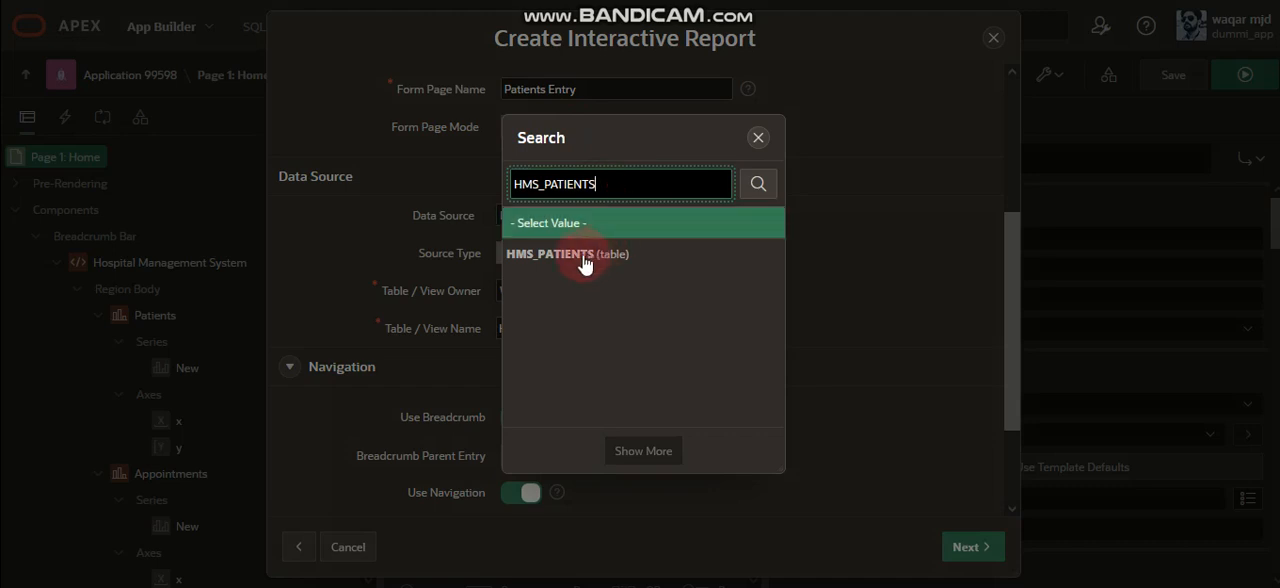
left_click(593, 258)
left_click(515, 418)
left_click(512, 455)
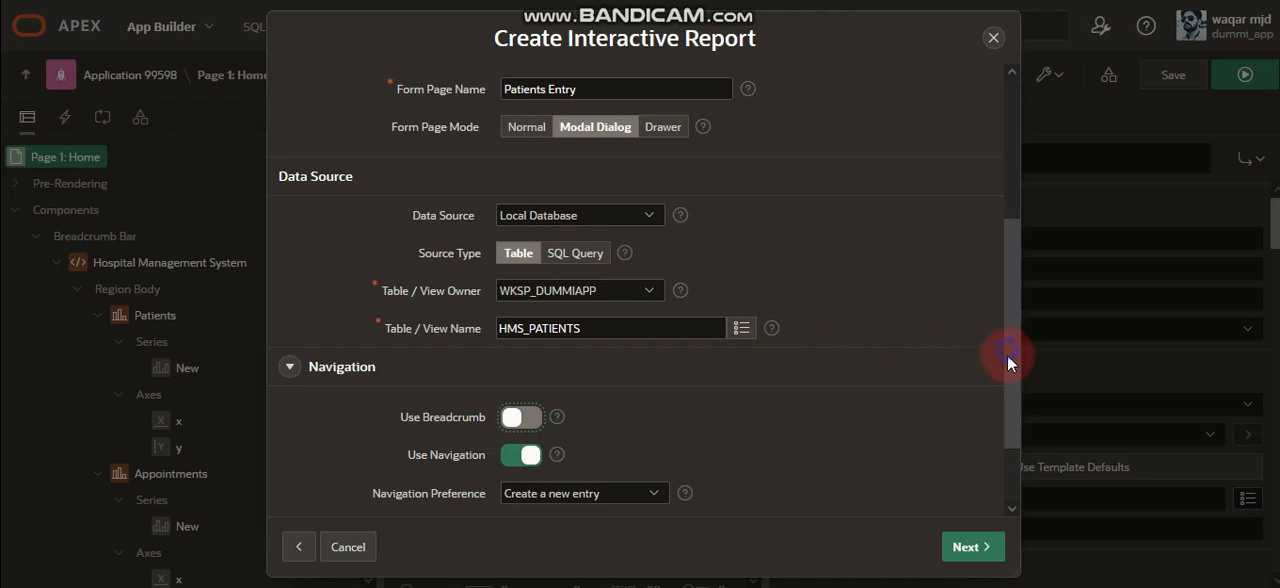
Keep the Parent Navigation Menu Entry set to "- No parent selected -" for the new page.
scroll(1010, 390, "down", 2)
left_click(627, 441)
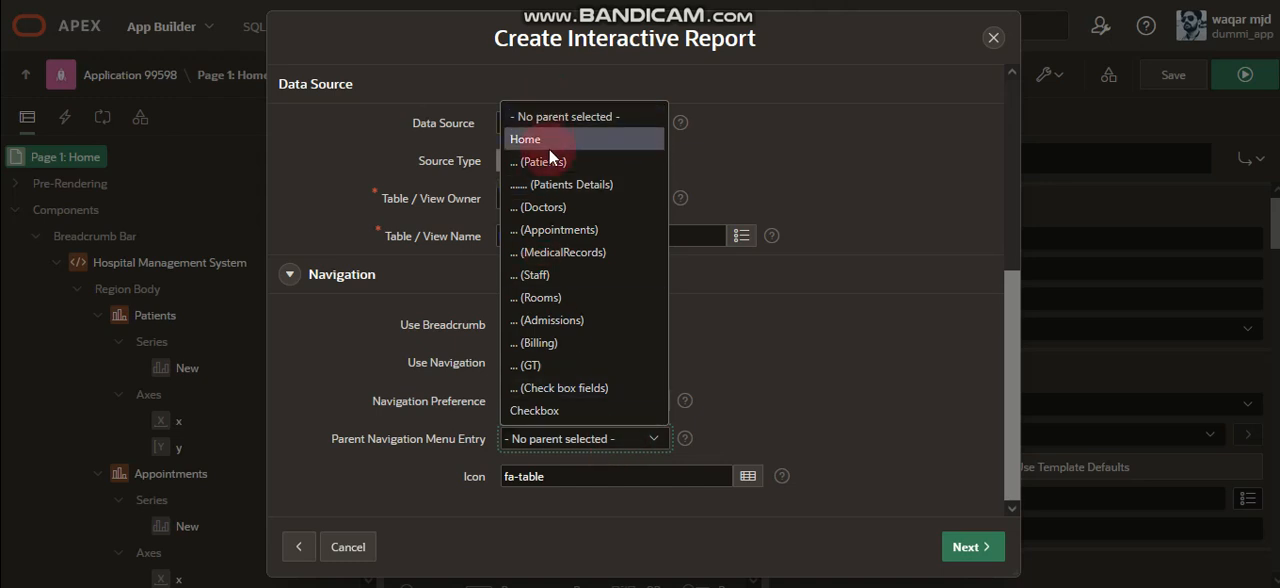
left_click(567, 118)
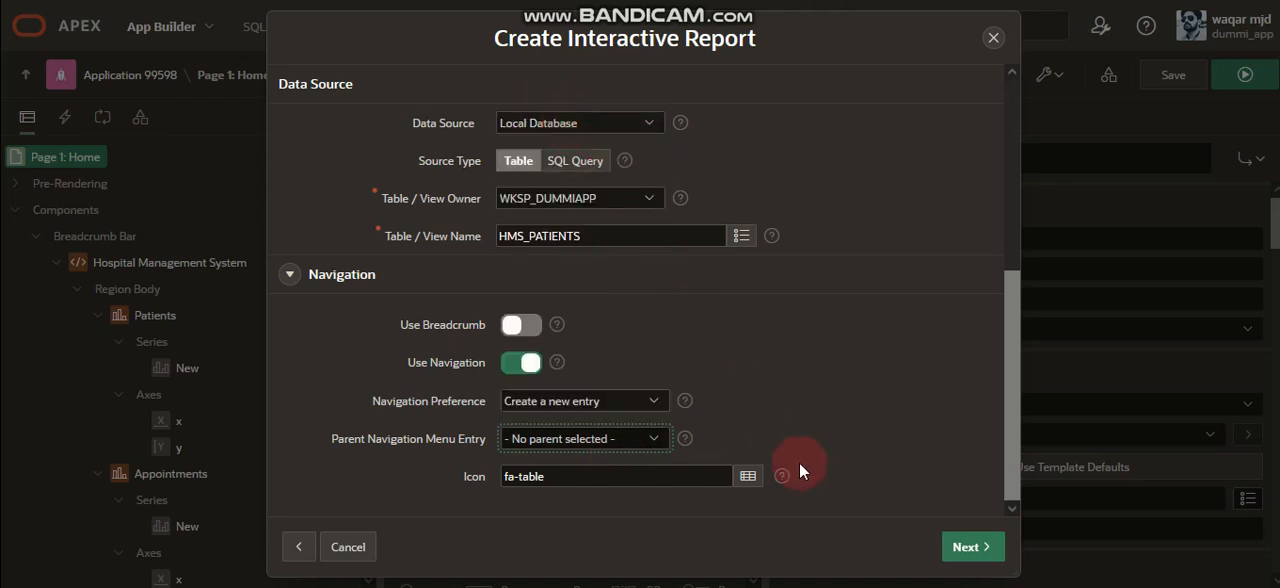
Search the icon picker for "form" and try the indented-lines icon for the navigation entry.
left_click(750, 476)
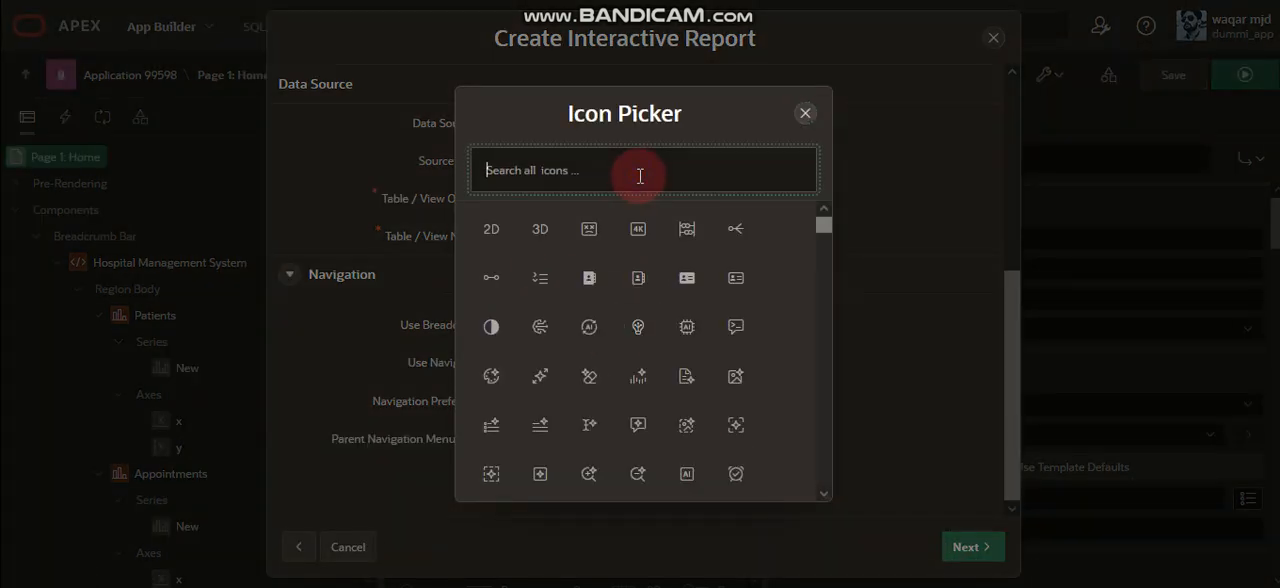
left_click(640, 176)
type("form")
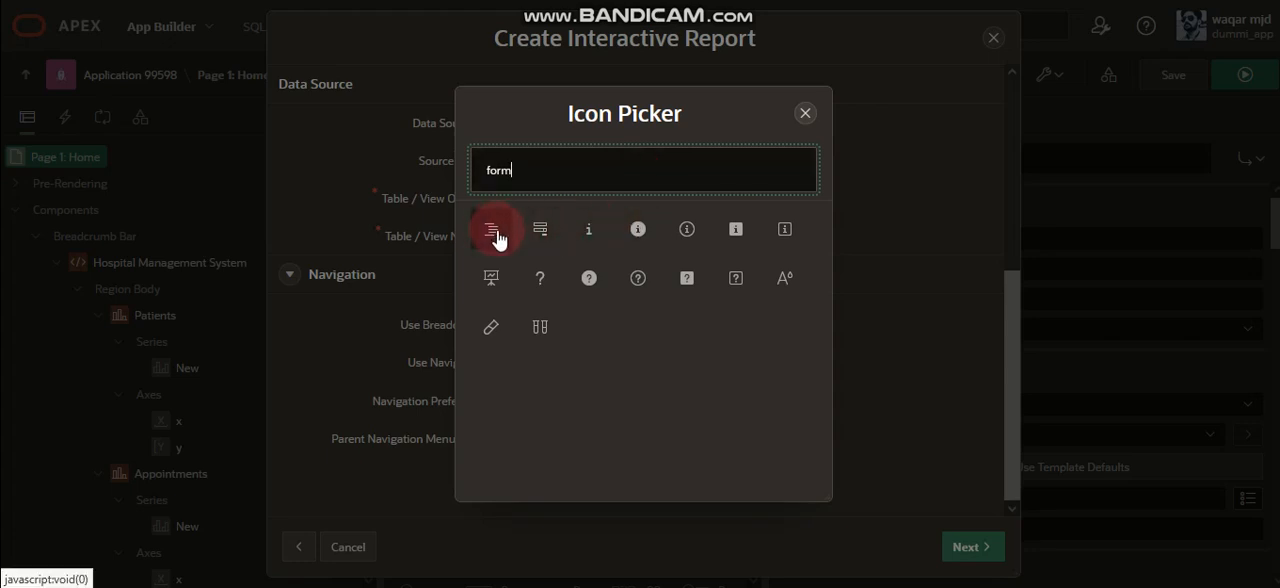
left_click(494, 232)
left_click(958, 543)
Search the icons for "form", set the navigation icon to fa-forms and proceed to the primary key settings.
left_click(747, 476)
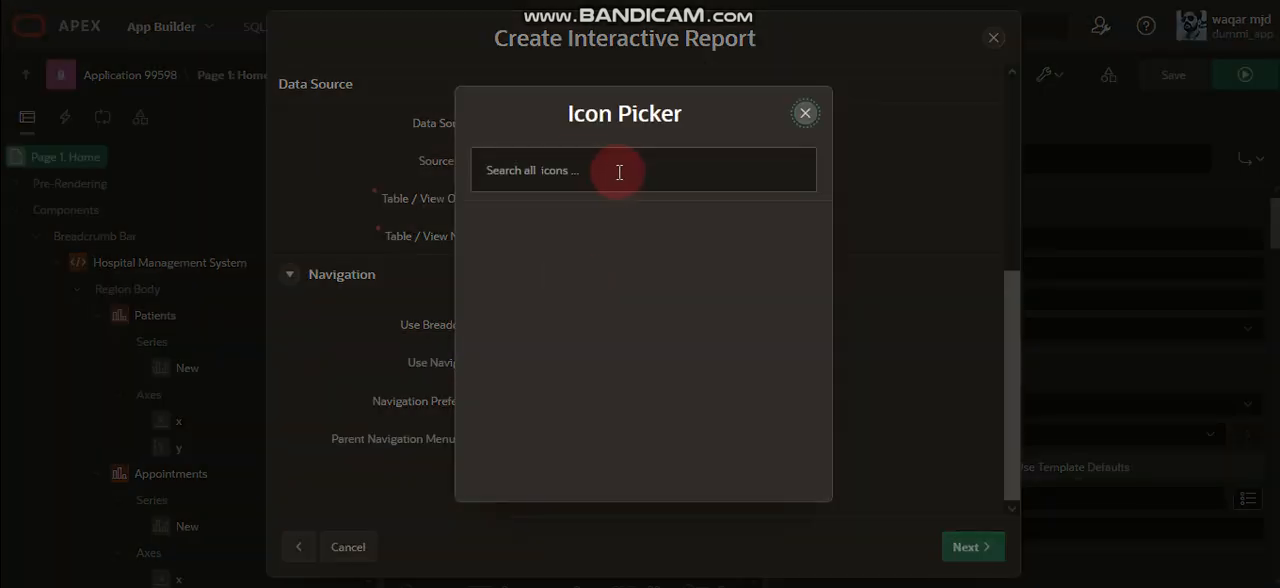
left_click(613, 173)
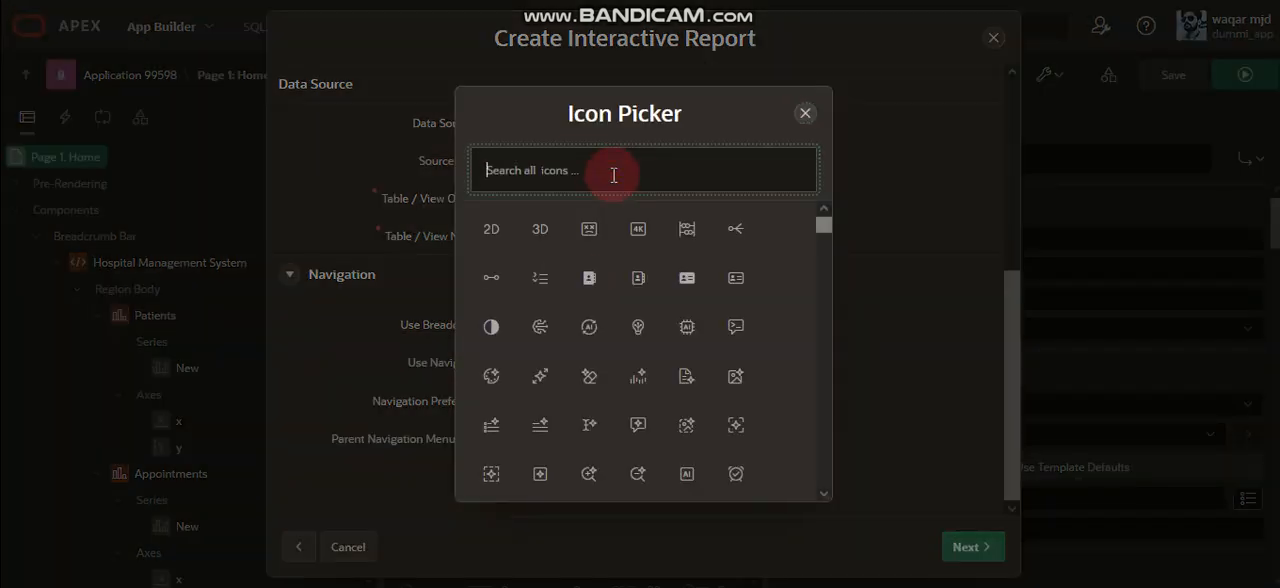
type("form")
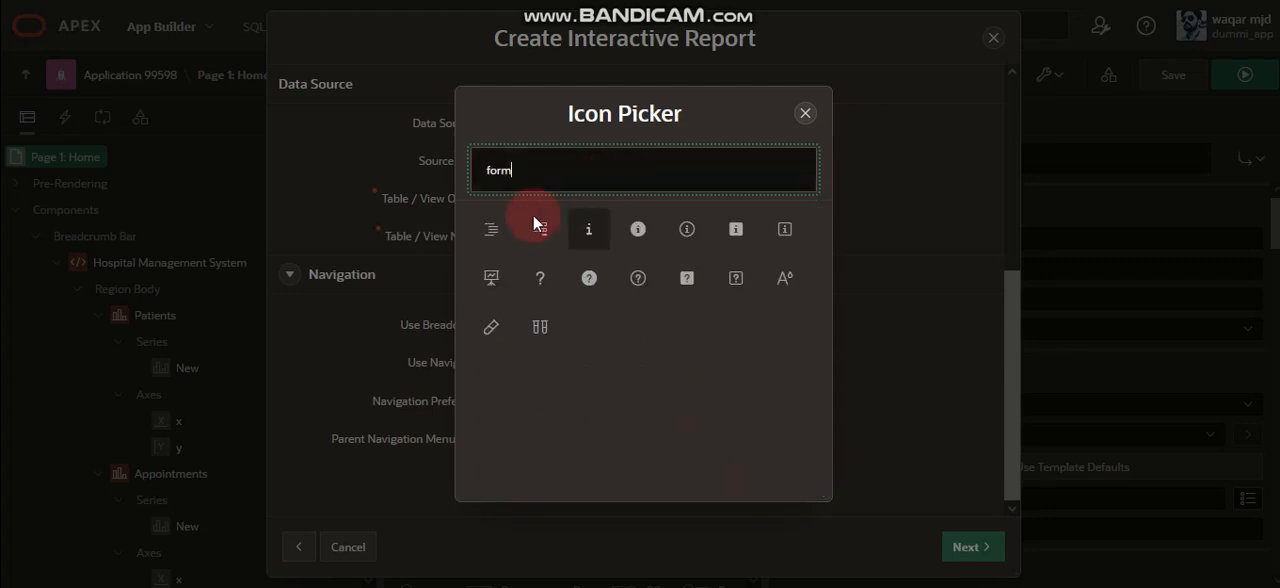
left_click(541, 229)
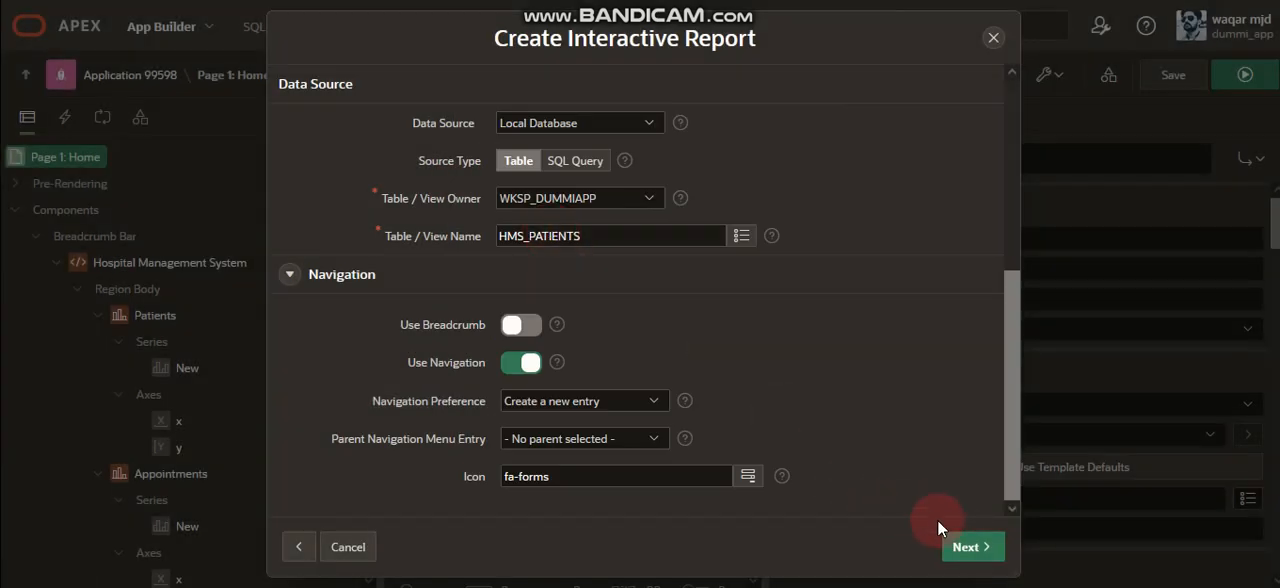
left_click(973, 547)
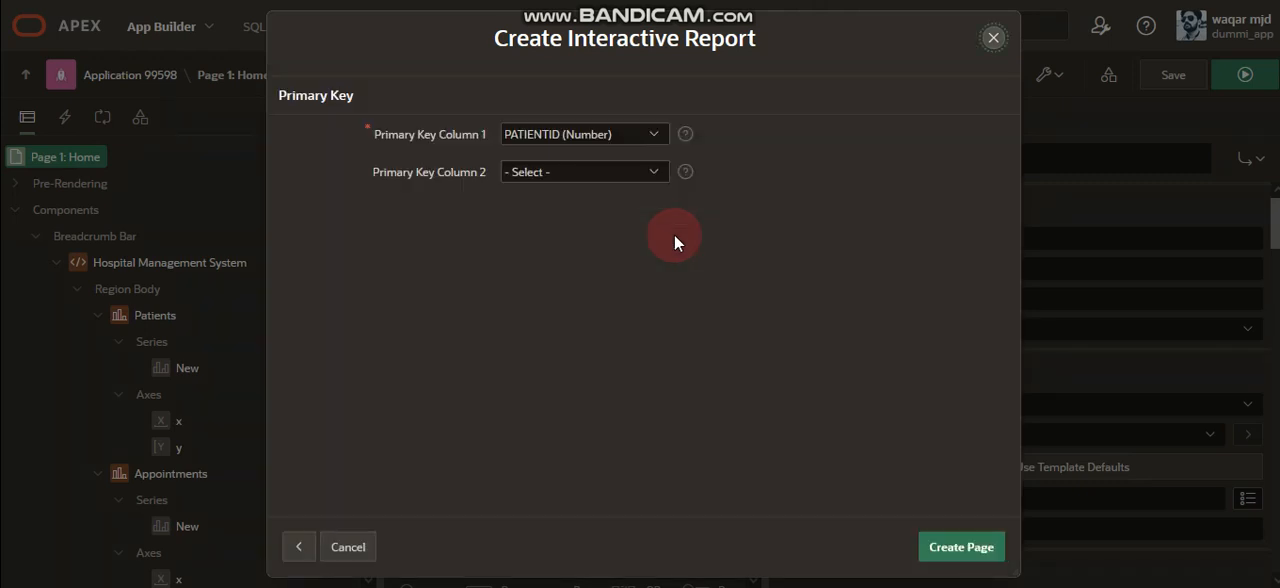
Choose PATIENTID (Number) as Primary Key Column 1 and create the report and form pages.
left_click_drag(355, 126, 490, 138)
left_click(583, 134)
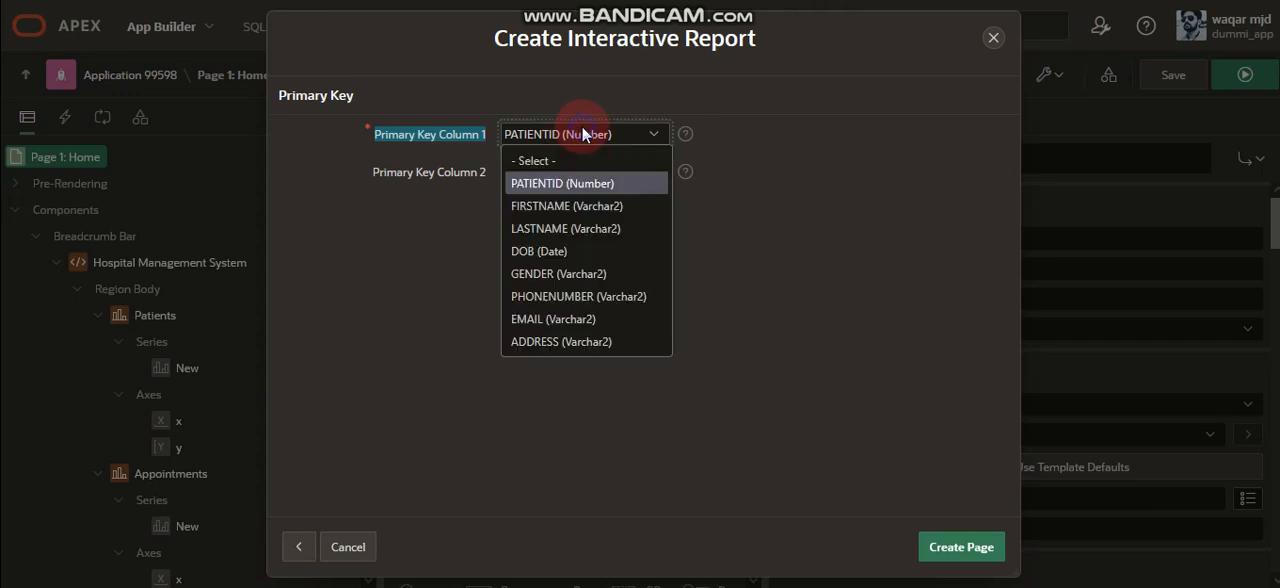
left_click(577, 183)
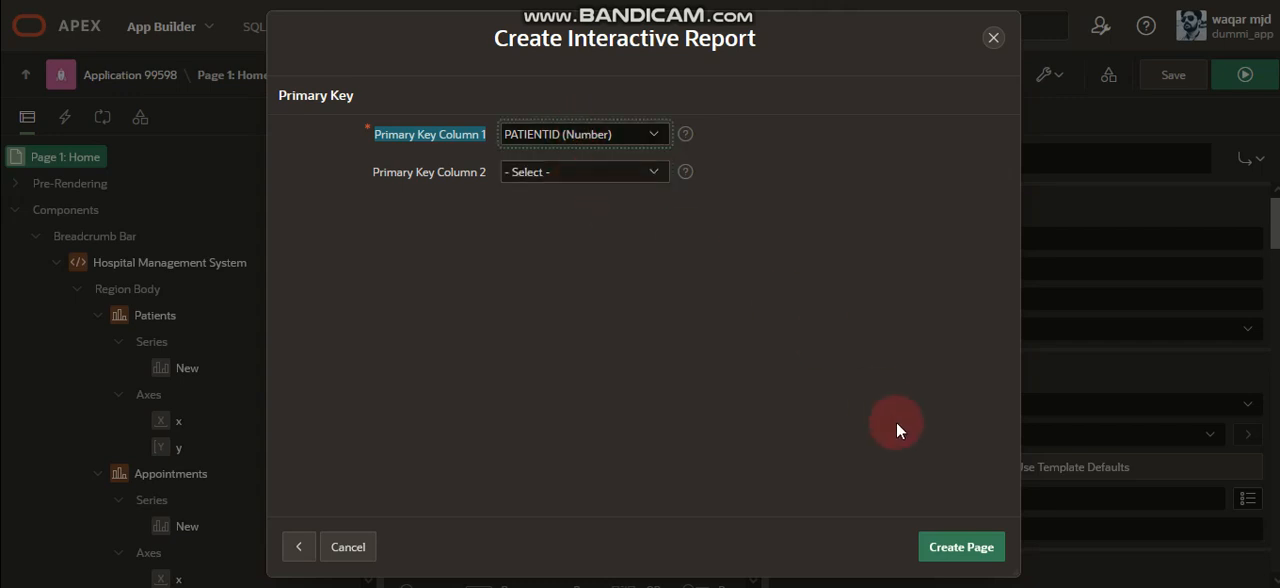
left_click(968, 549)
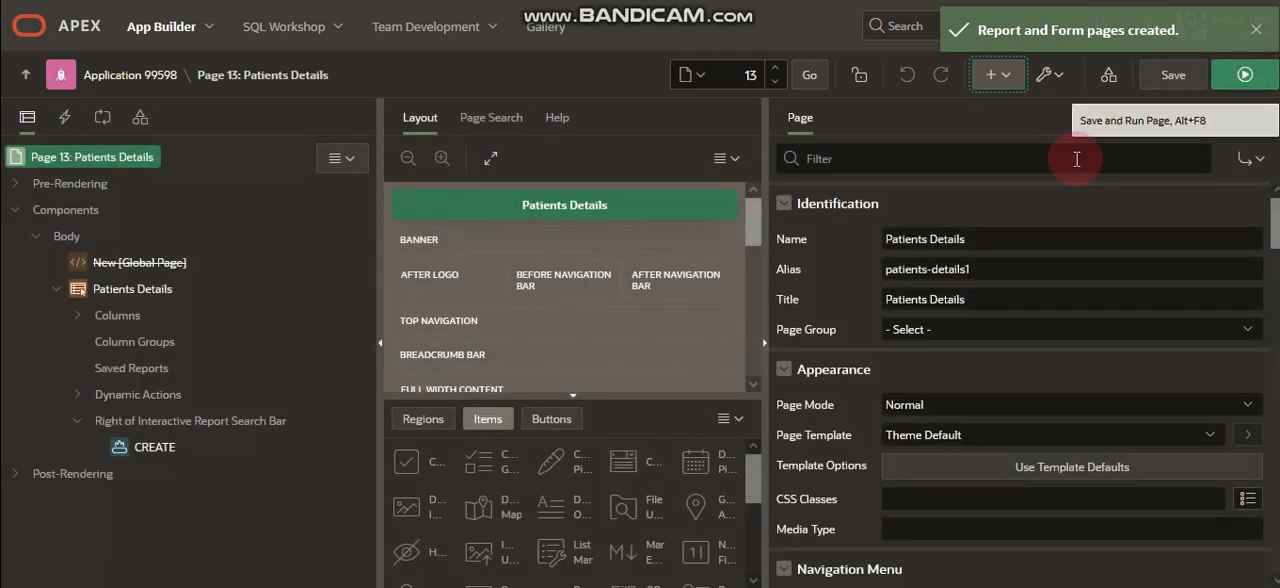
Expand the Patients Details report's columns and inspect the FIRSTNAME and LASTNAME column properties.
left_click(75, 316)
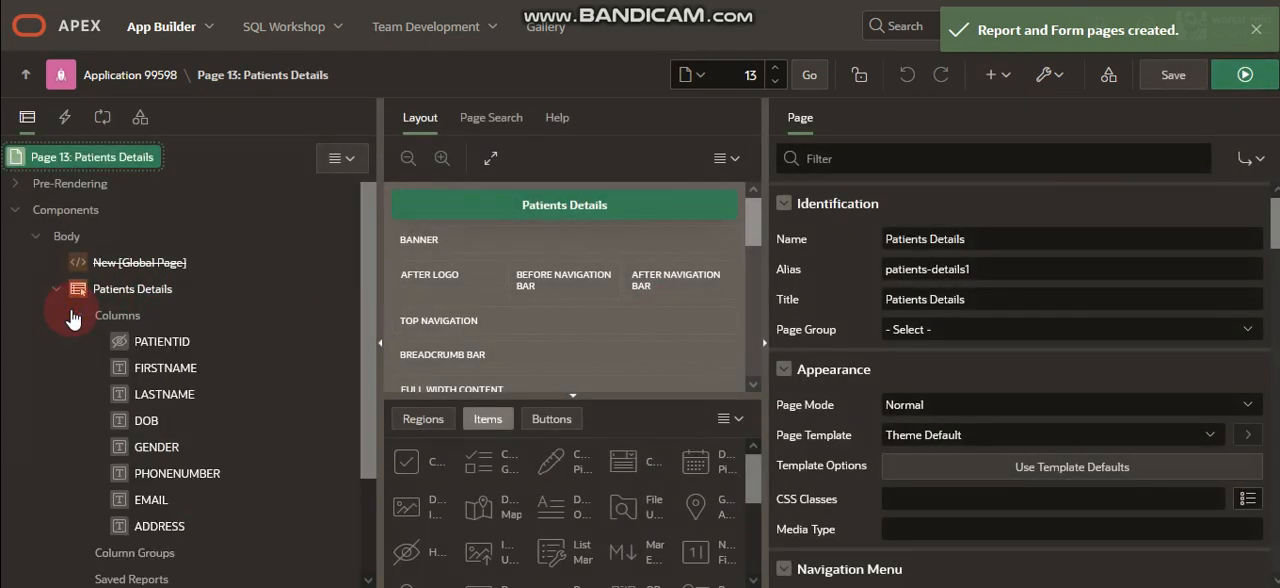
left_click(176, 370)
left_click(176, 394)
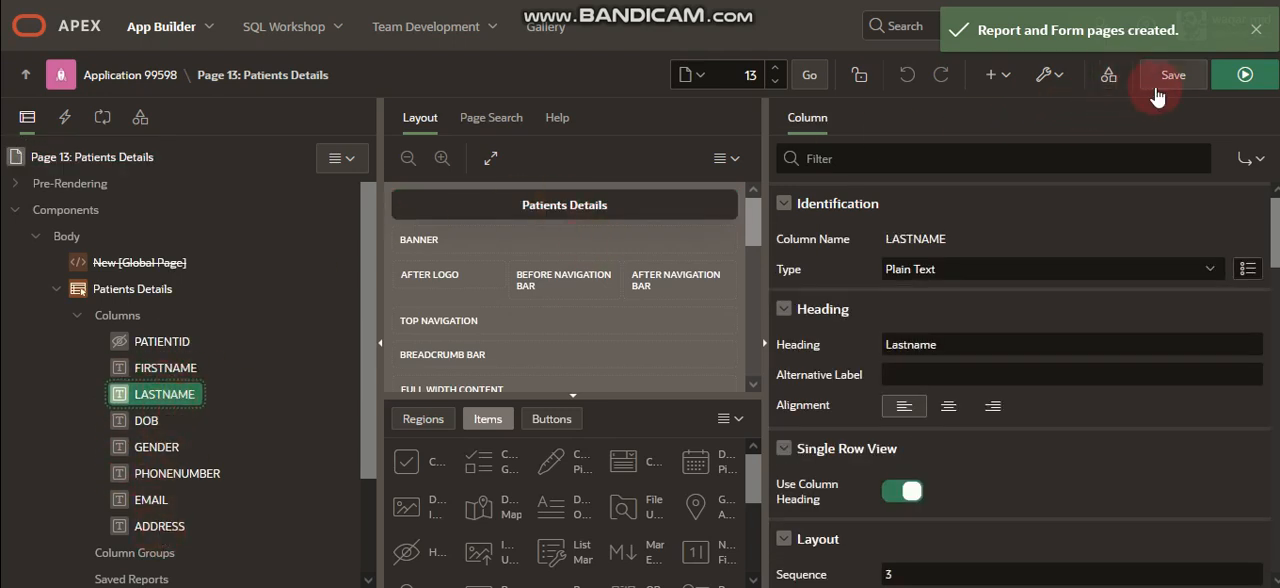
Run the Patients Details page and preview the Patients Entry form for the first record and for a new record.
left_click(1245, 75)
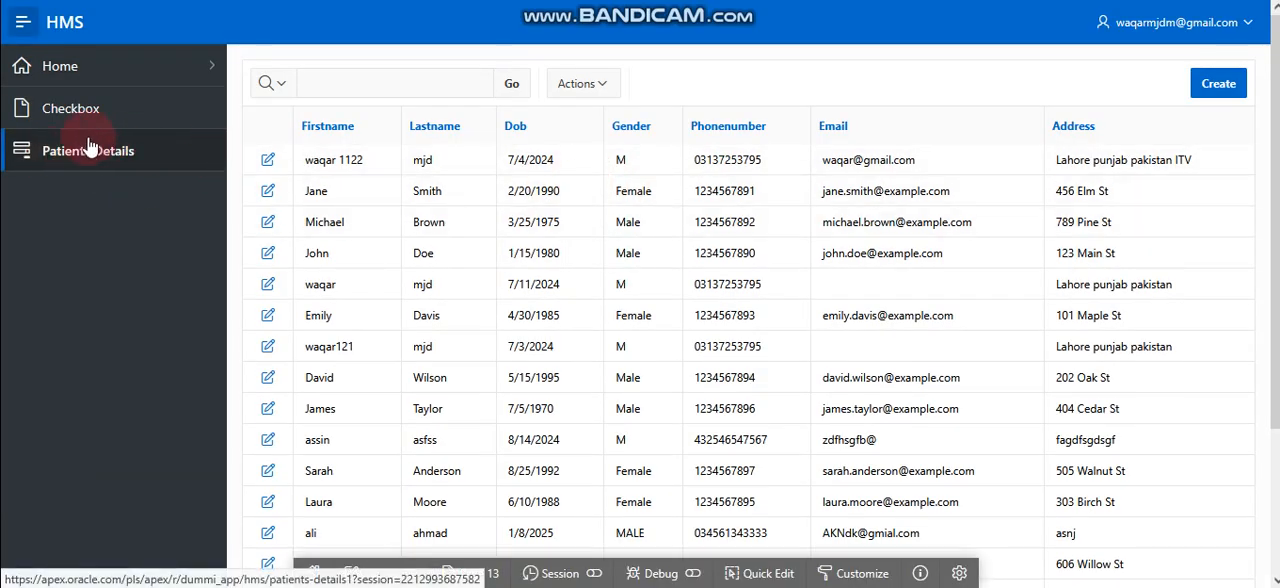
left_click(143, 160)
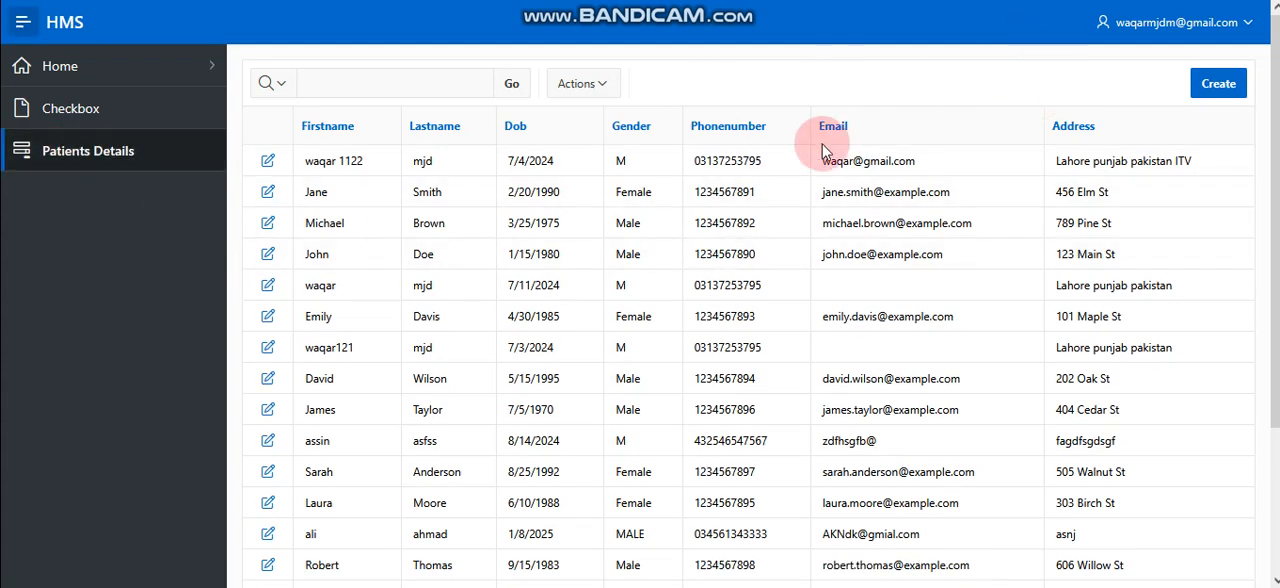
left_click(268, 160)
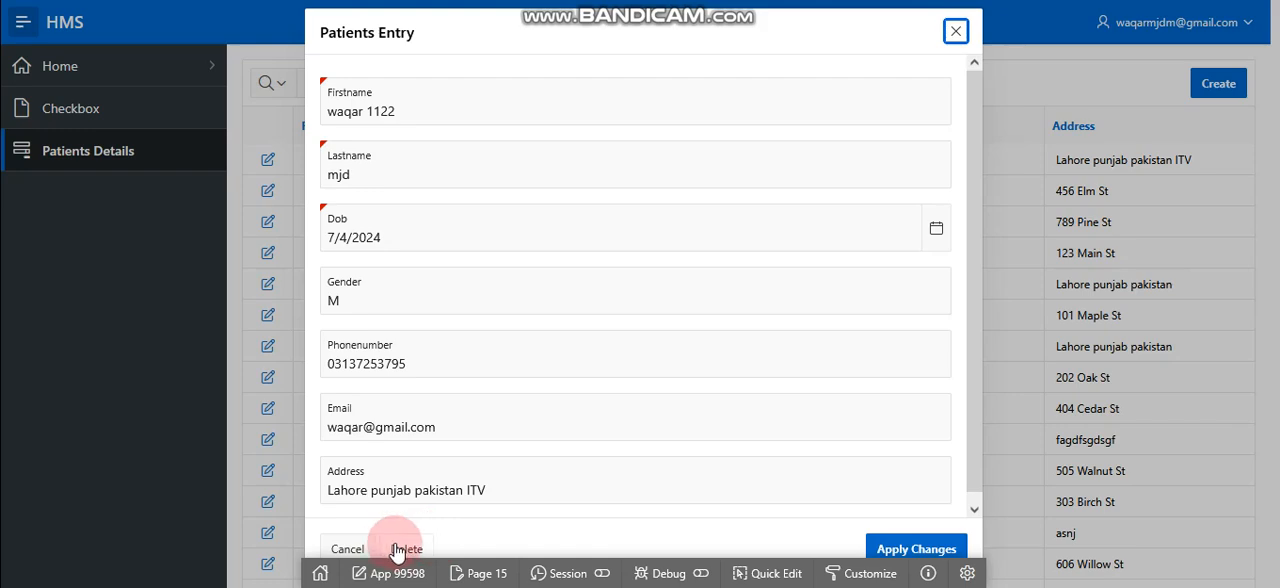
left_click(958, 31)
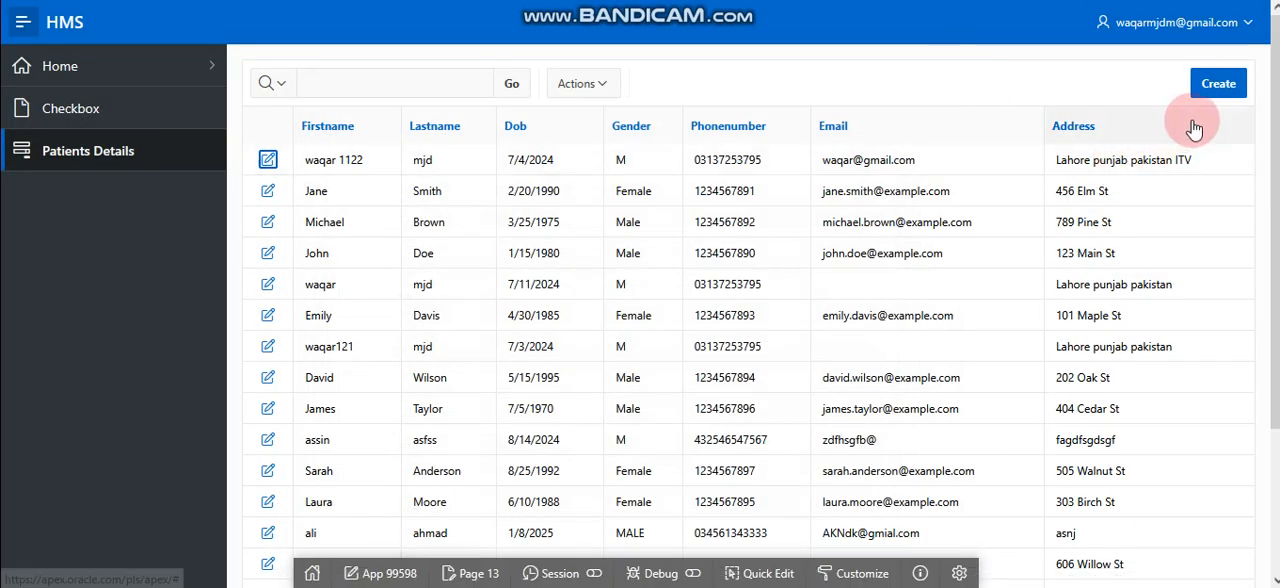
left_click(1212, 83)
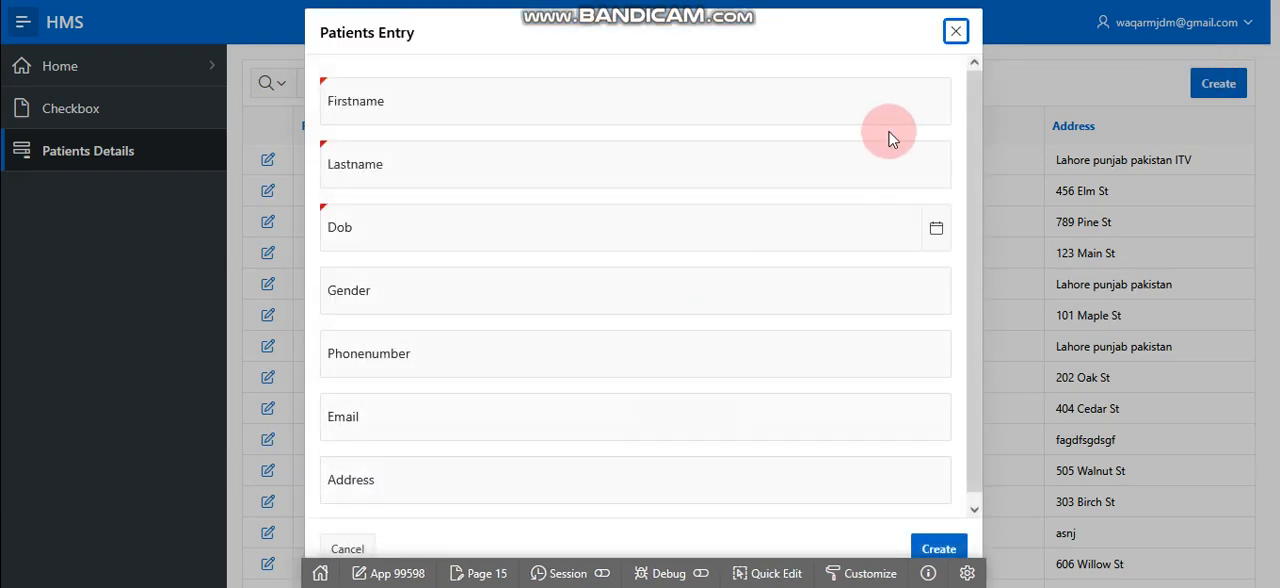
left_click(960, 24)
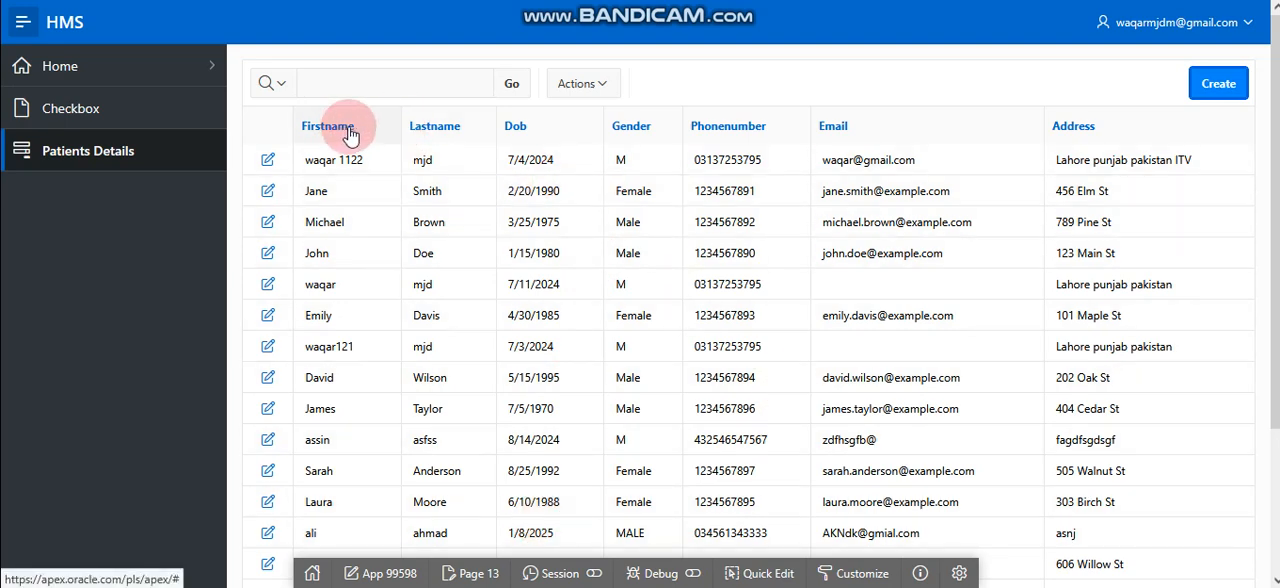
Hide the Lastname, Phonenumber and Dob columns from the Patients Details report.
left_click(598, 84)
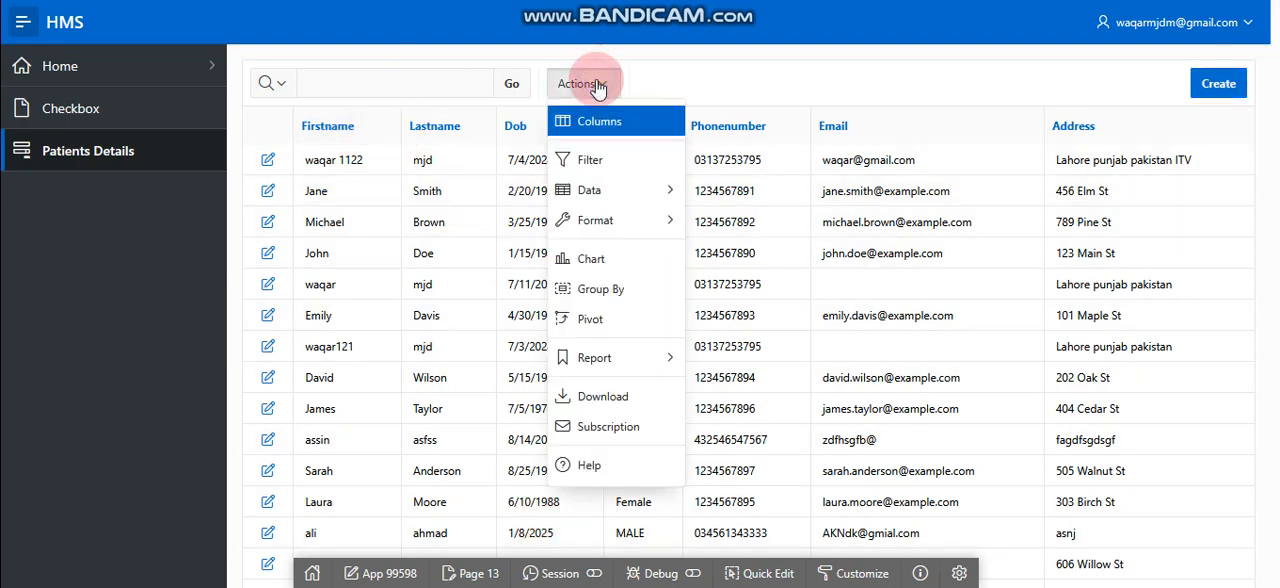
left_click(634, 130)
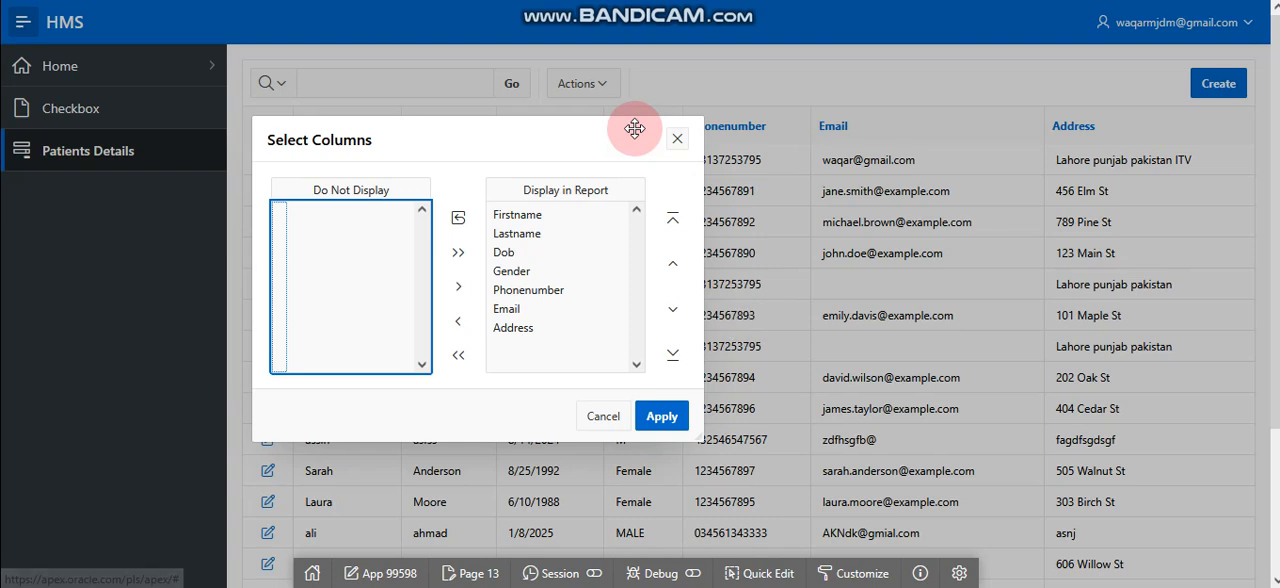
left_click(505, 235)
left_click(460, 322)
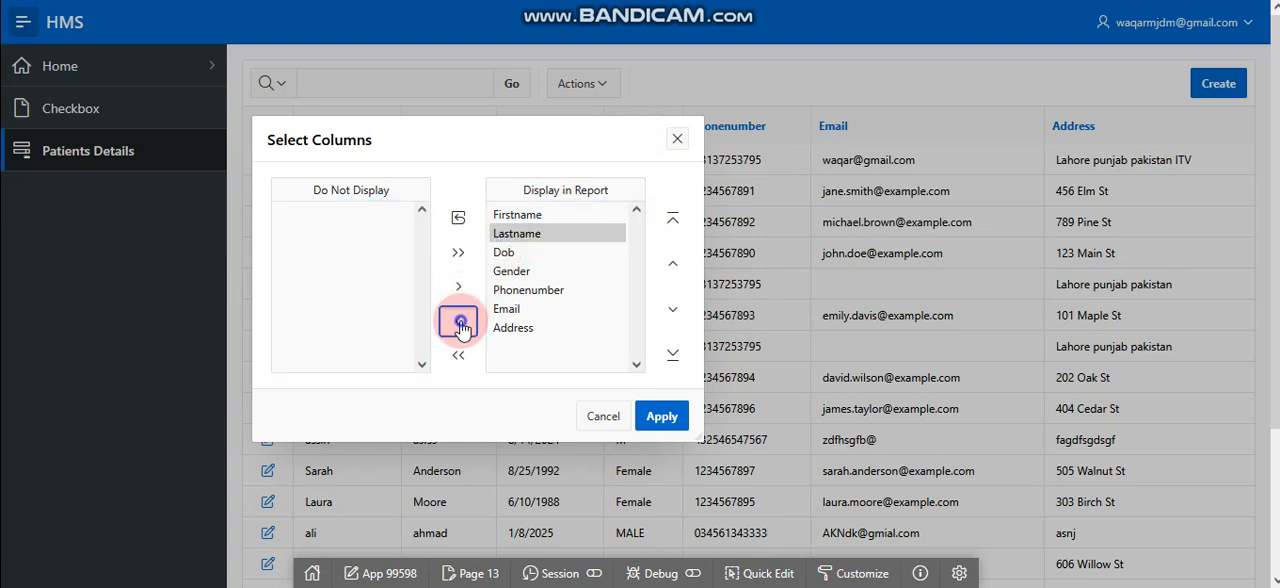
left_click(527, 270)
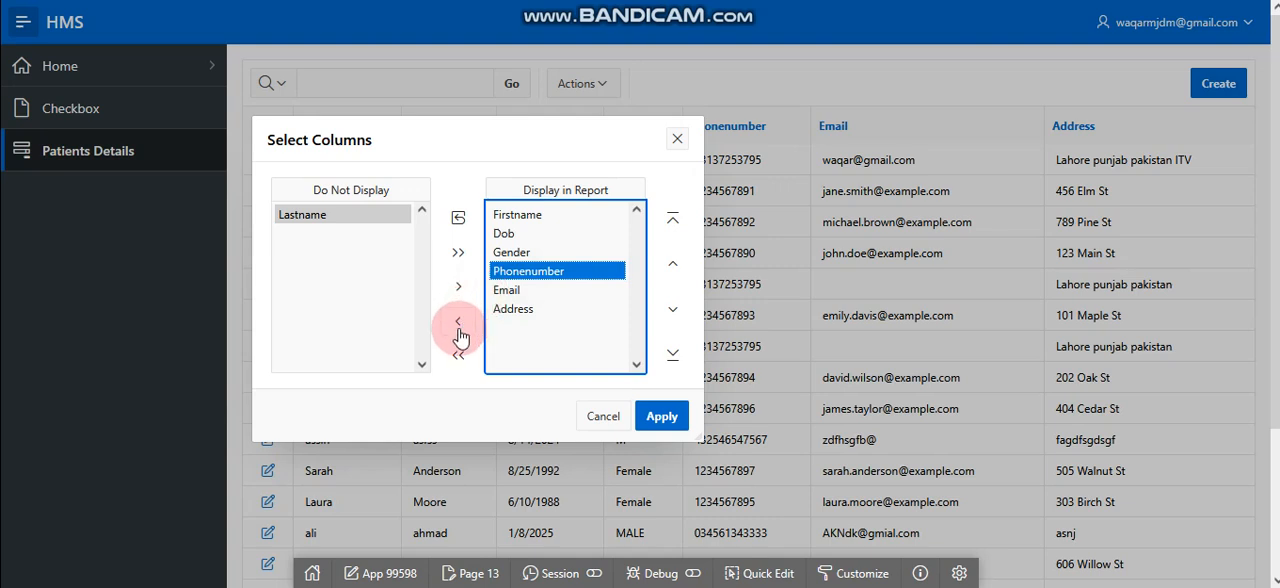
left_click(458, 321)
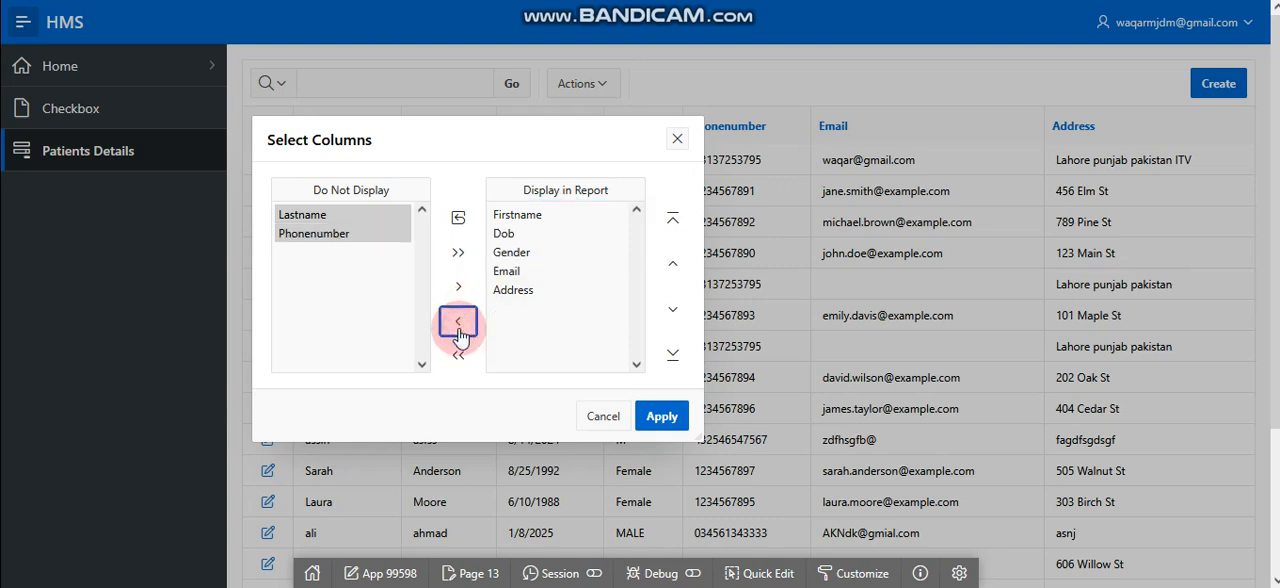
left_click(511, 254)
left_click(504, 234)
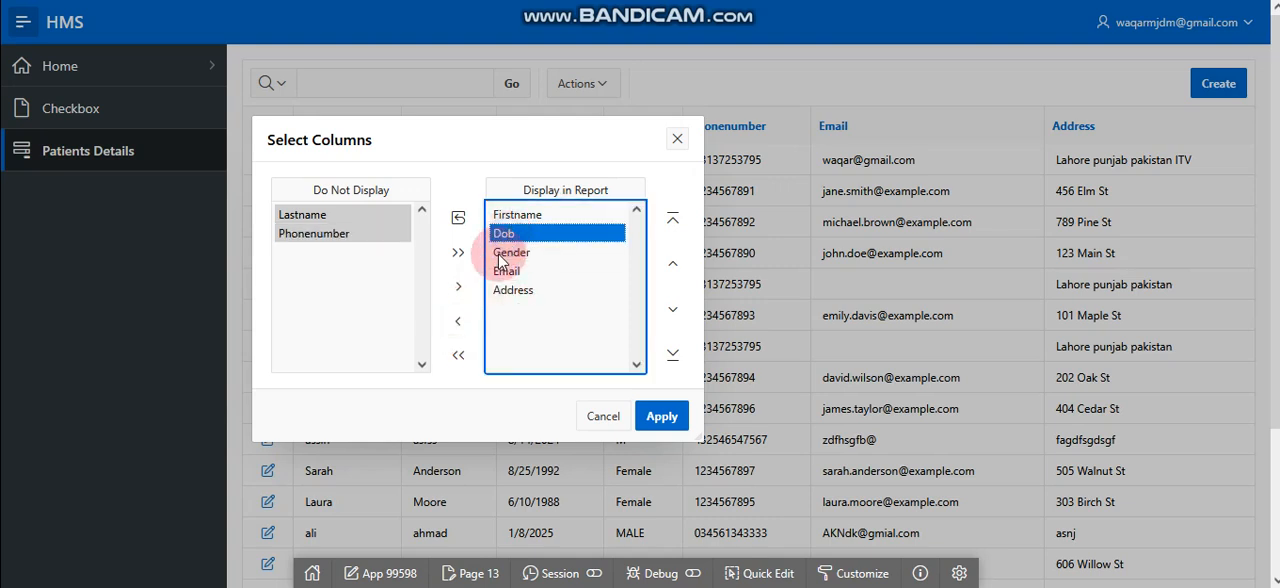
left_click(458, 321)
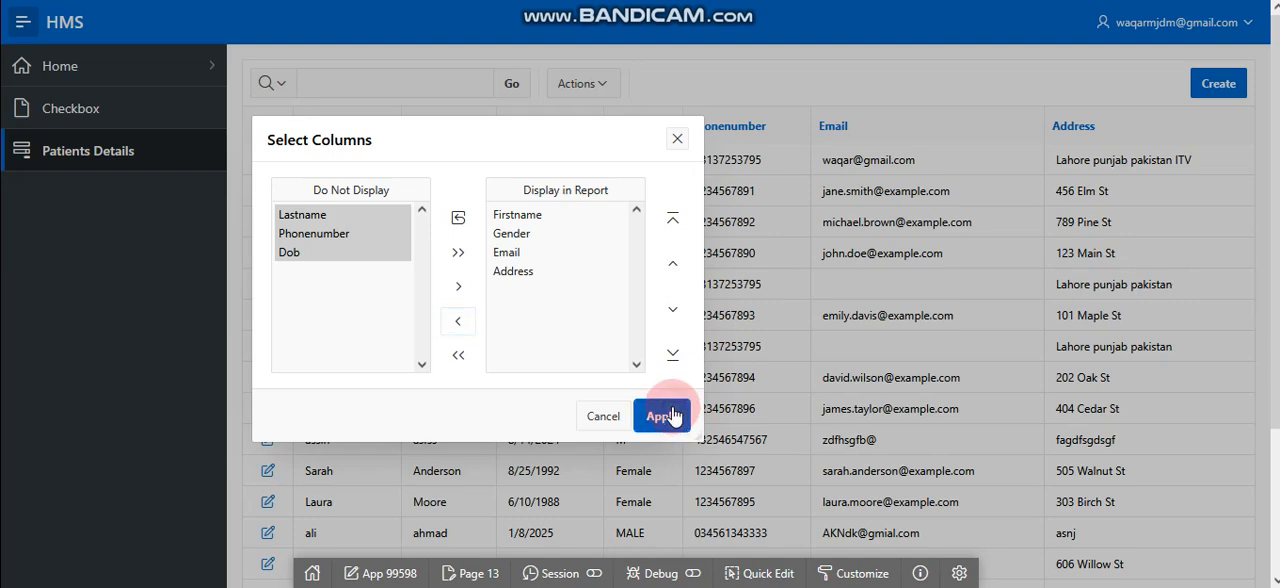
left_click(664, 416)
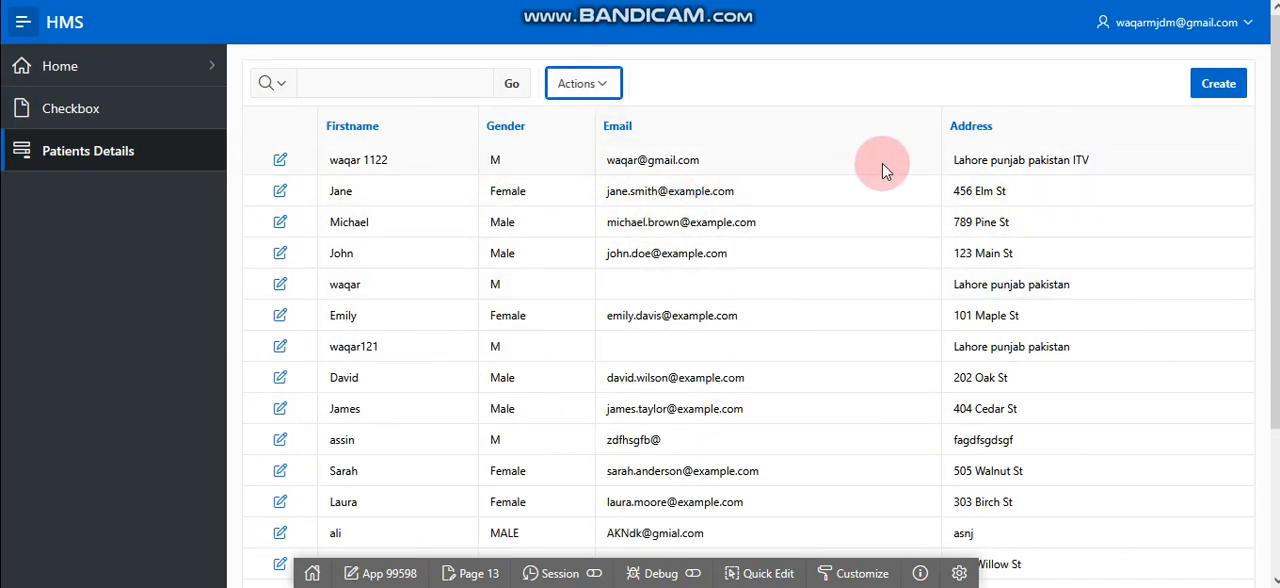
Start a pie chart for the Patients Details report, trying Firstname and Gender as its label and checking for available value columns.
left_click(594, 85)
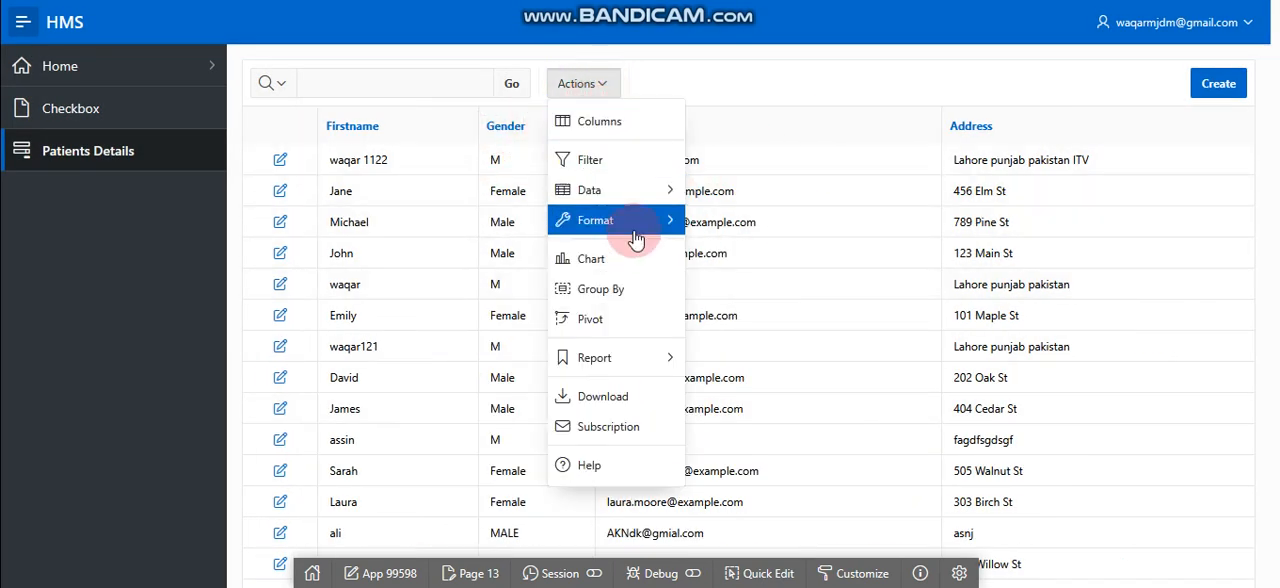
left_click(641, 262)
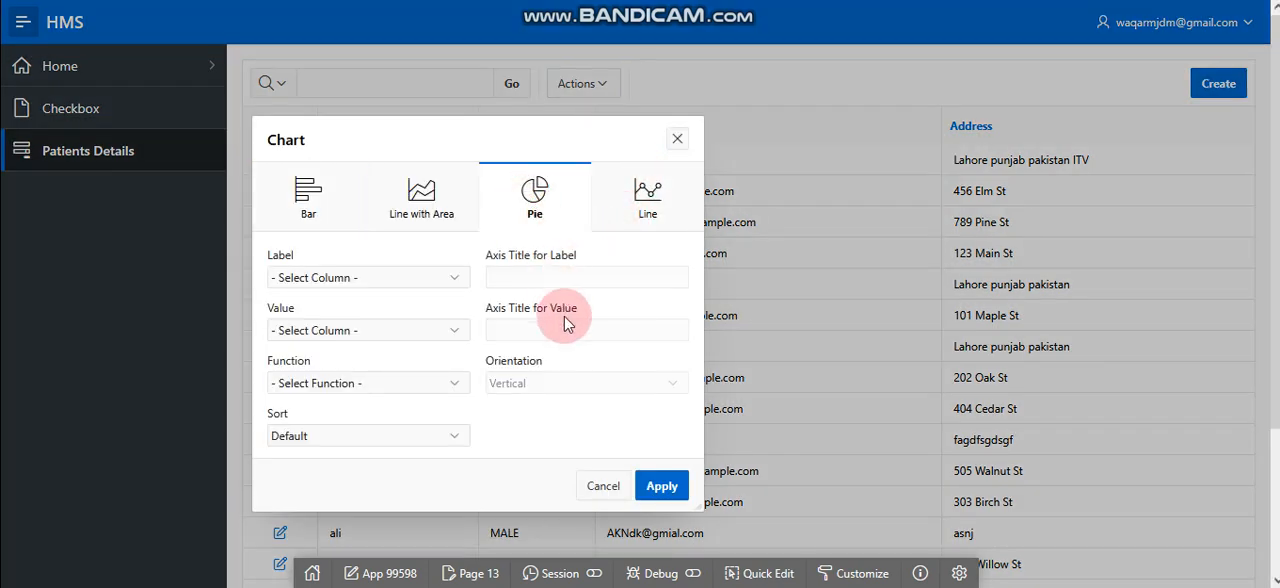
left_click(437, 280)
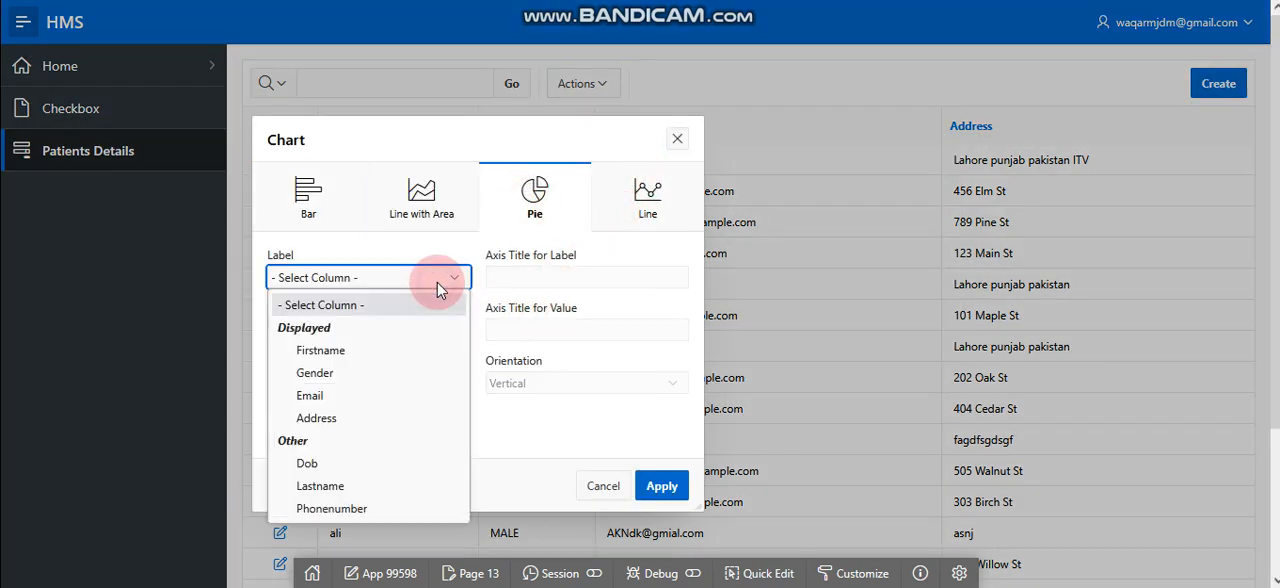
left_click(408, 355)
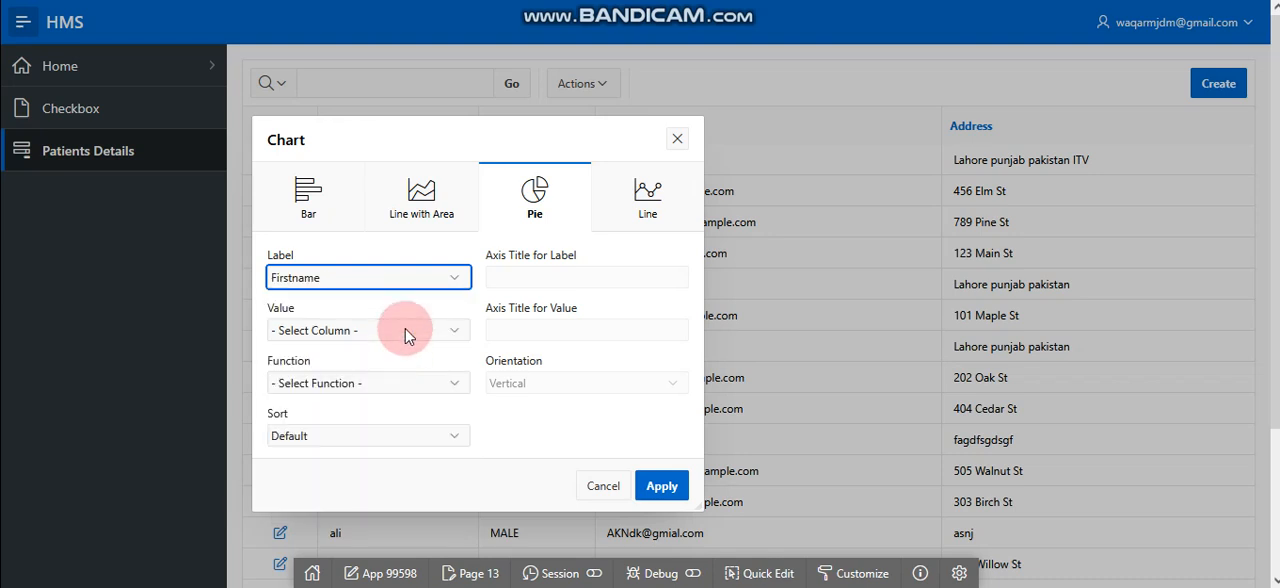
left_click(408, 334)
left_click(423, 272)
left_click(423, 274)
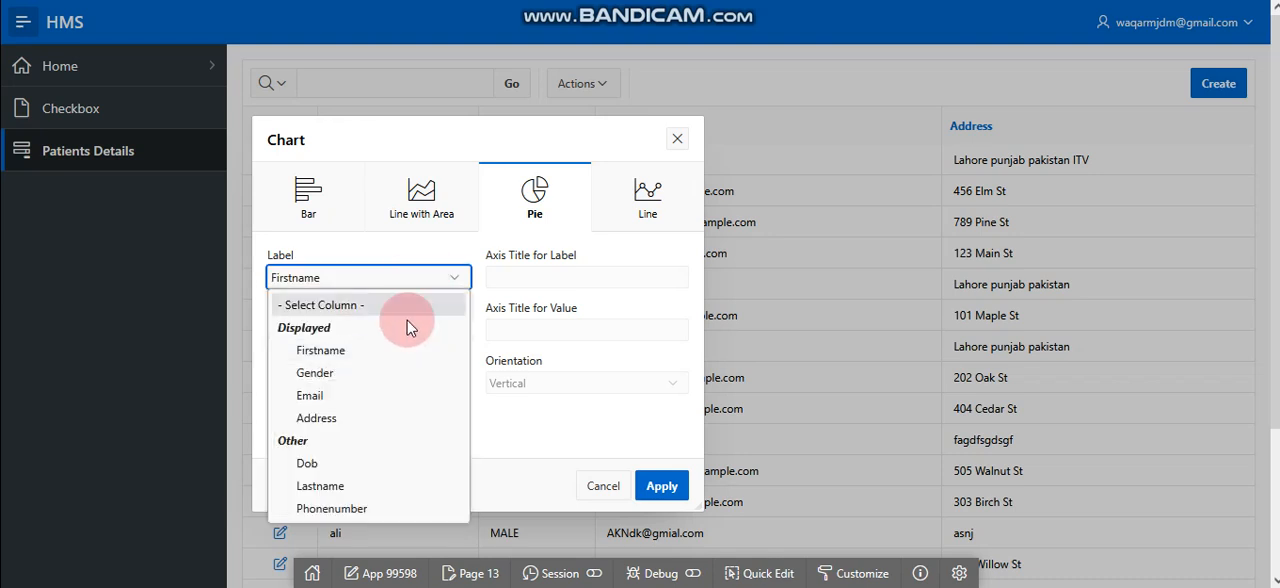
left_click(371, 378)
left_click(386, 330)
left_click(386, 326)
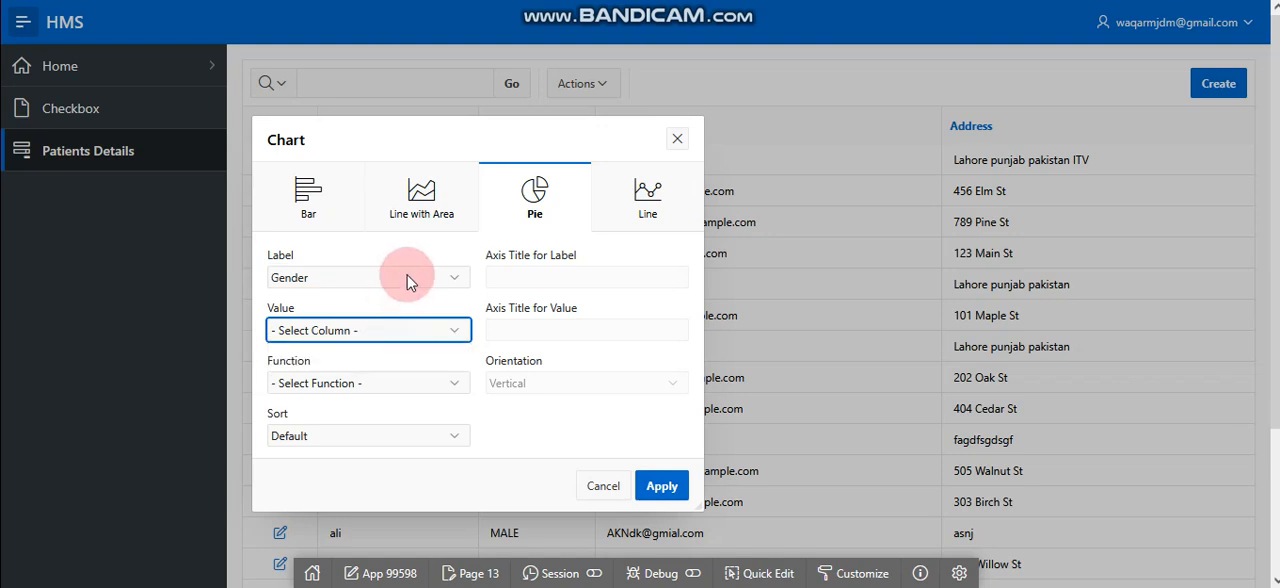
Set the pie chart's label to Phonenumber, function to Sum and sort to Value - Ascending, and apply the chart.
left_click(410, 280)
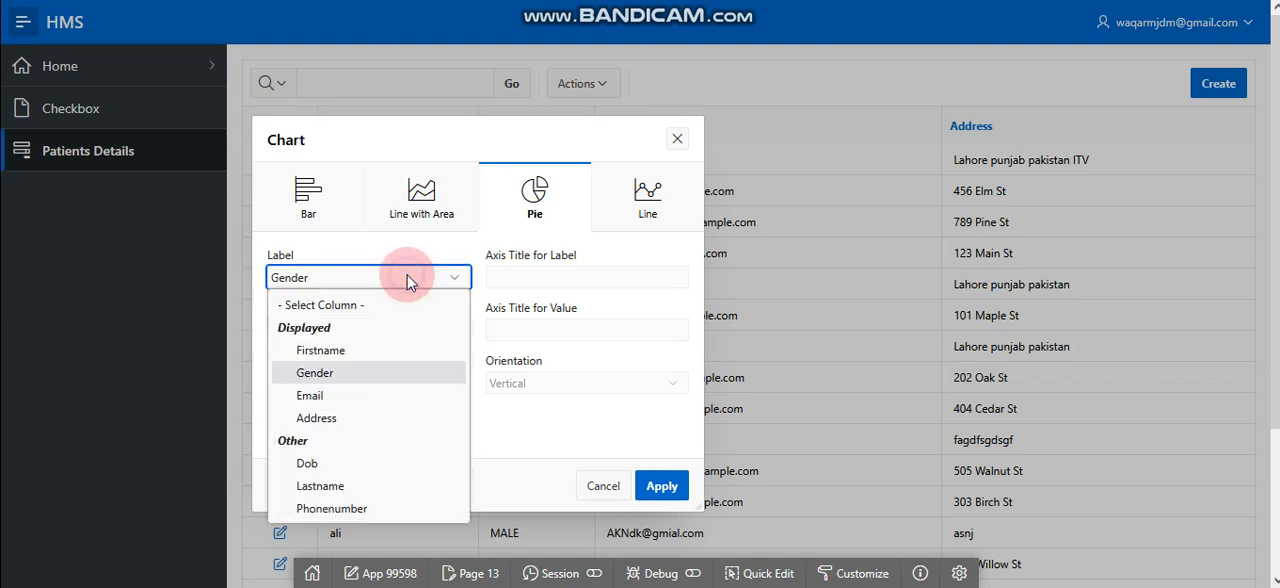
left_click(383, 508)
left_click(443, 341)
left_click(445, 334)
left_click(418, 385)
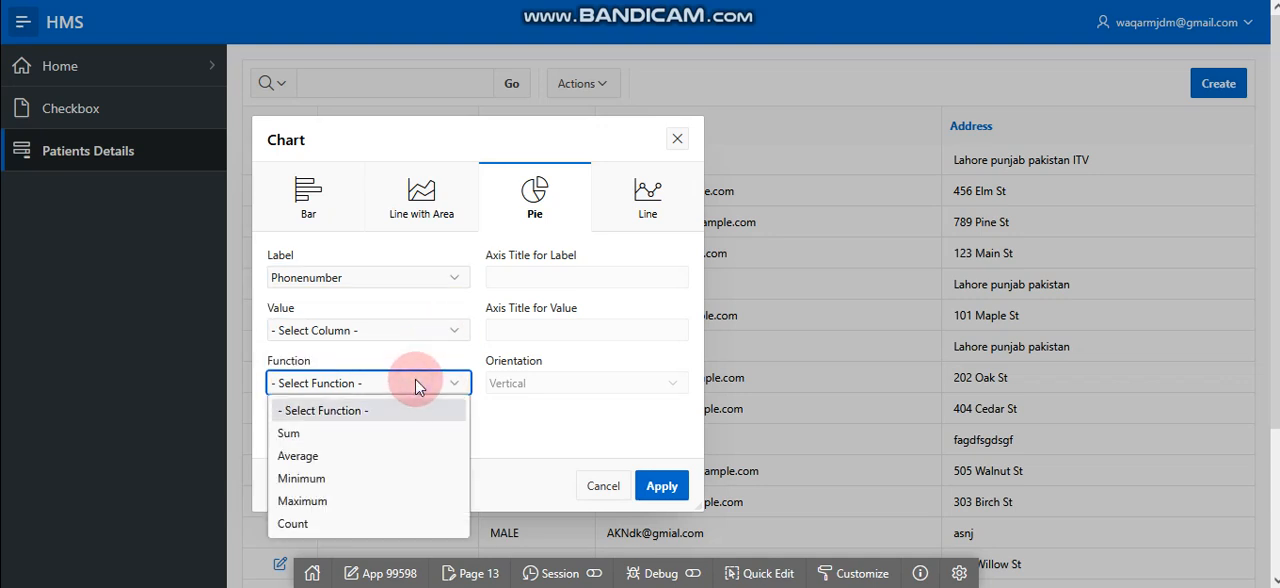
left_click(379, 446)
left_click(415, 436)
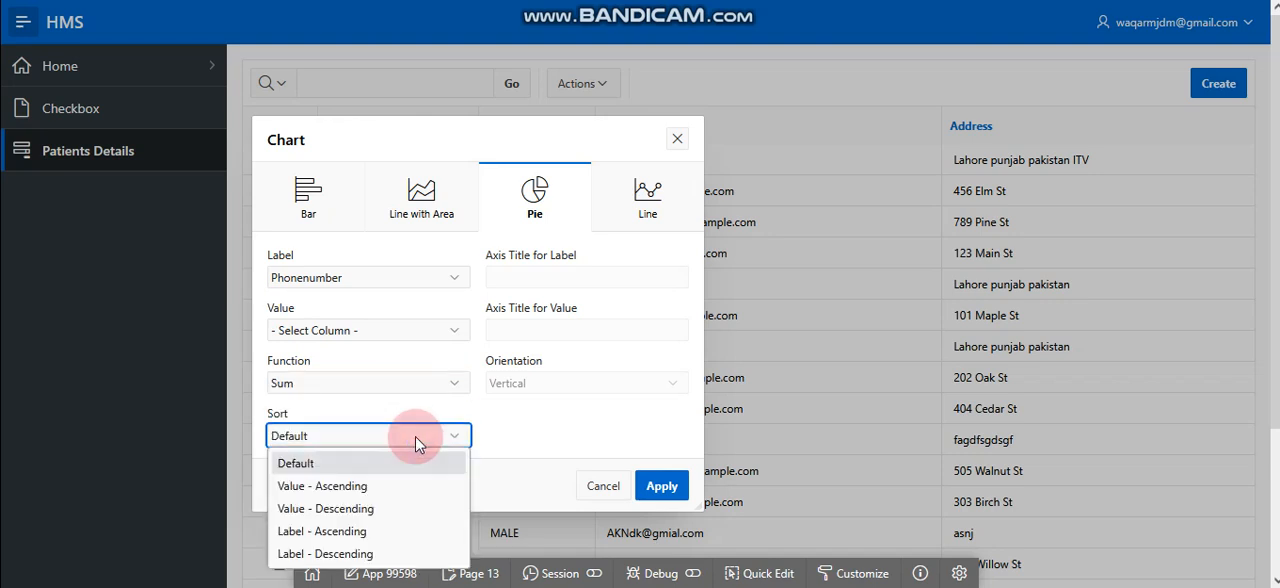
left_click(390, 487)
left_click(676, 487)
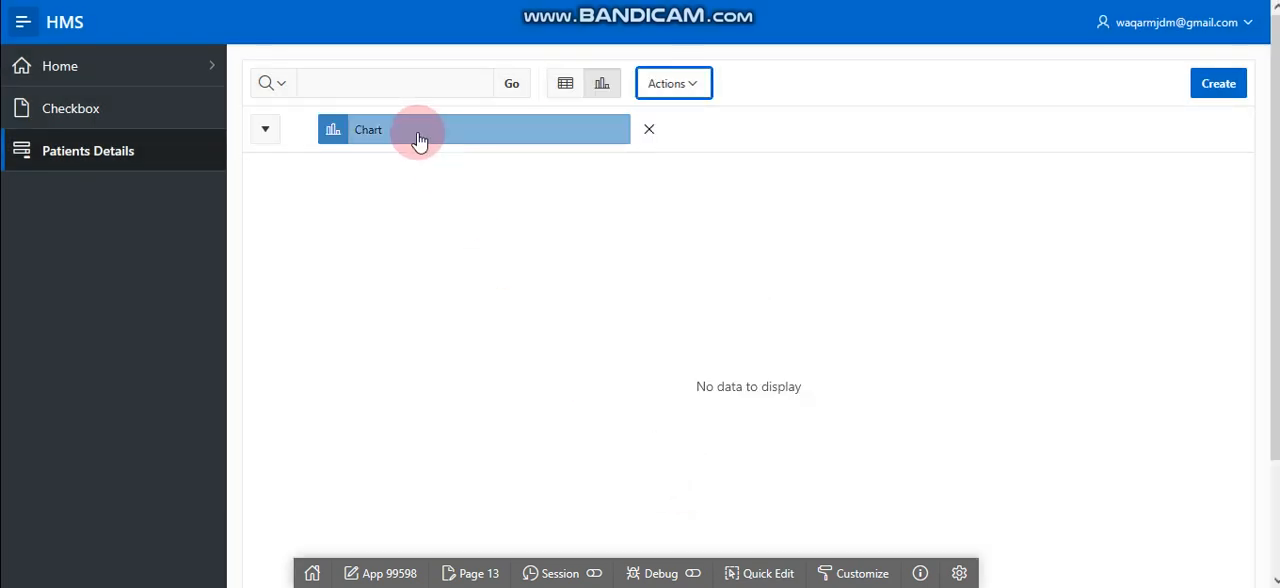
Edit the report's existing chart to use Firstname as its label column and apply the change.
left_click(416, 140)
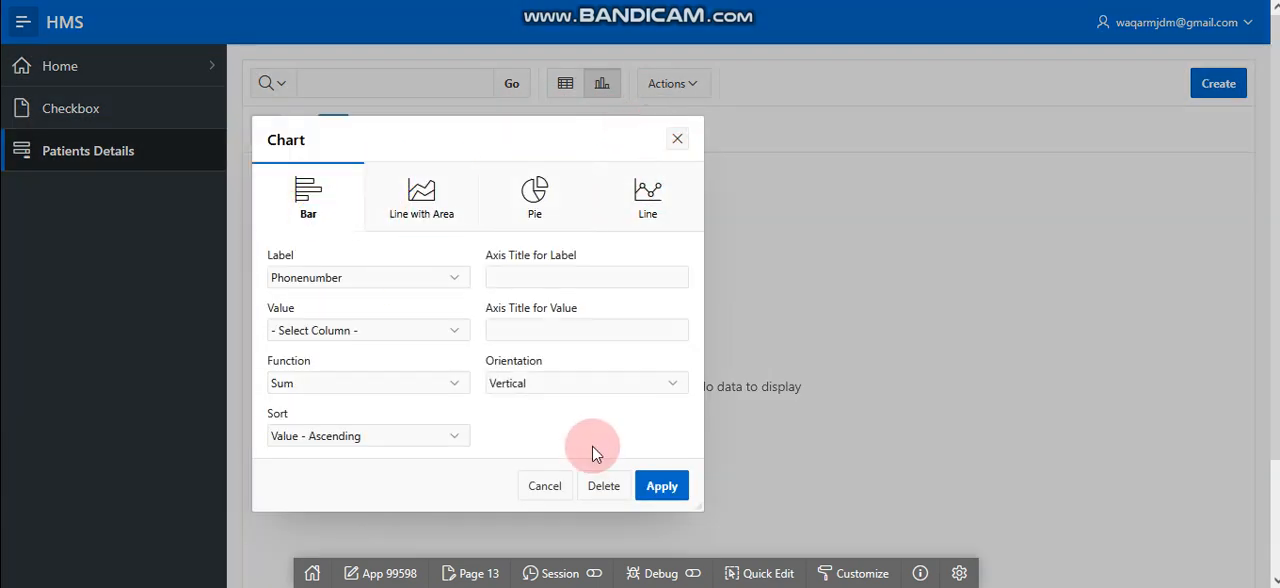
left_click(369, 280)
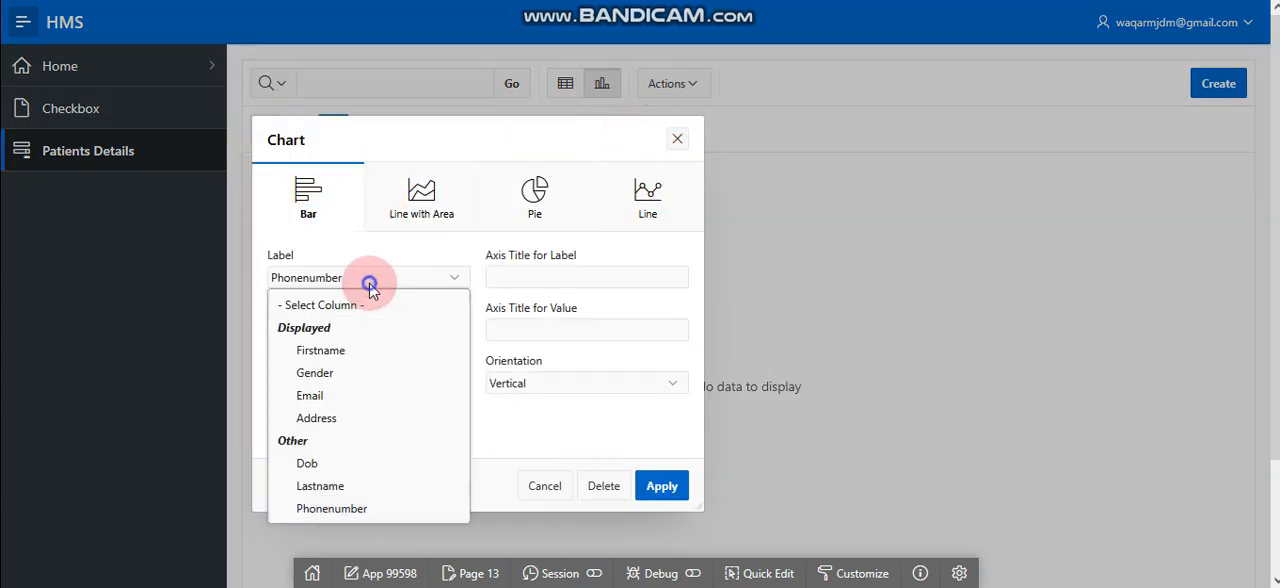
left_click(357, 350)
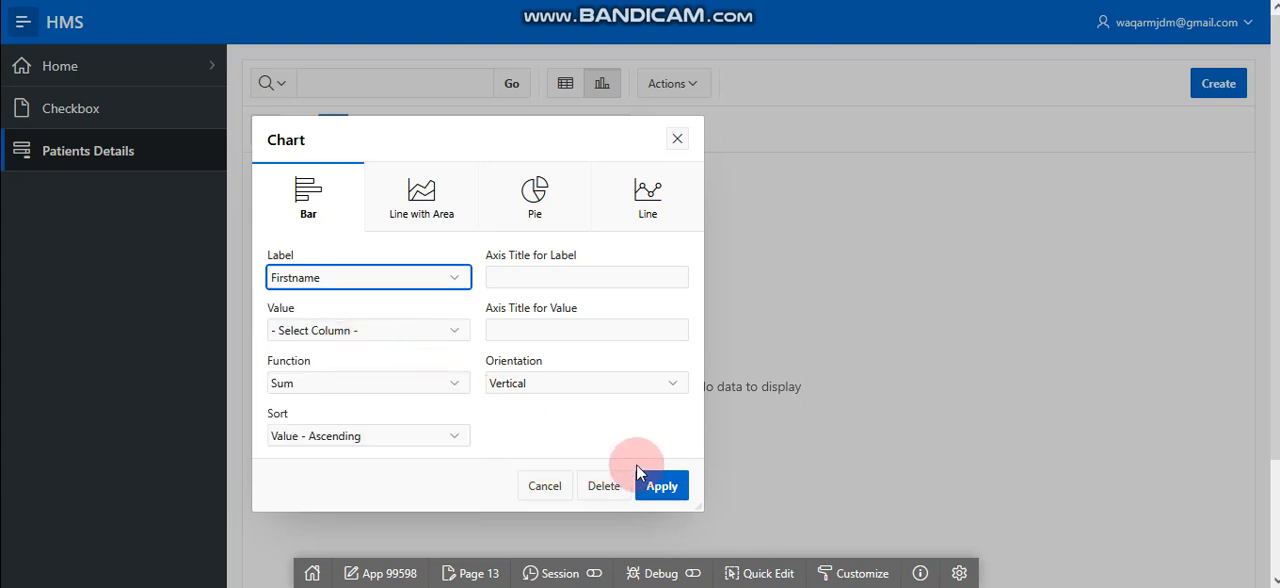
left_click(668, 485)
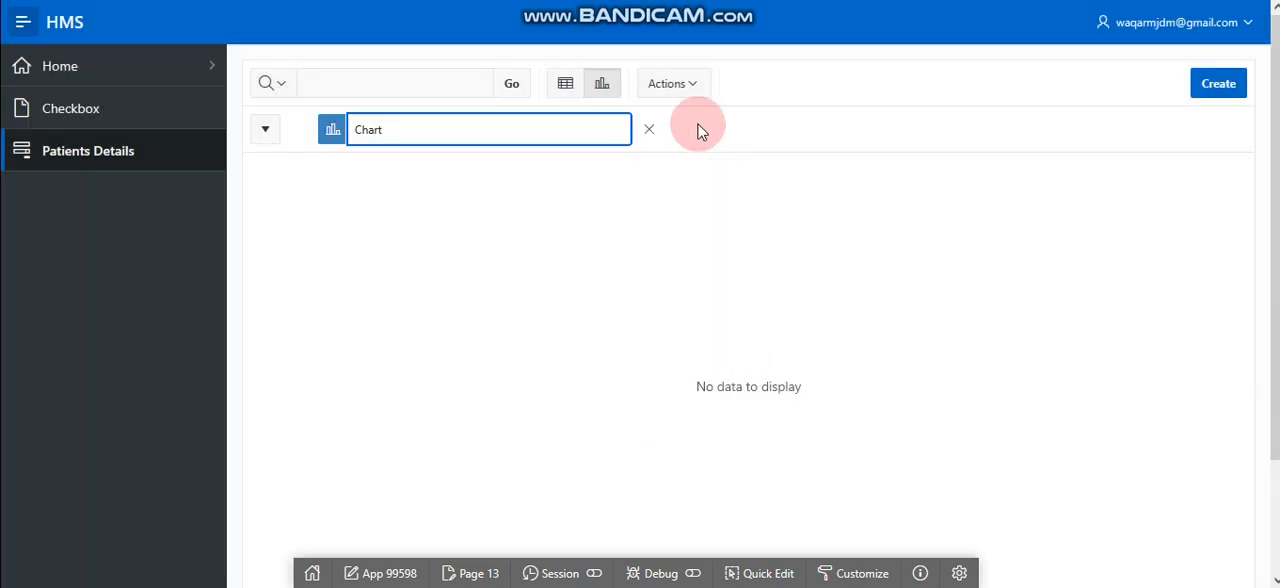